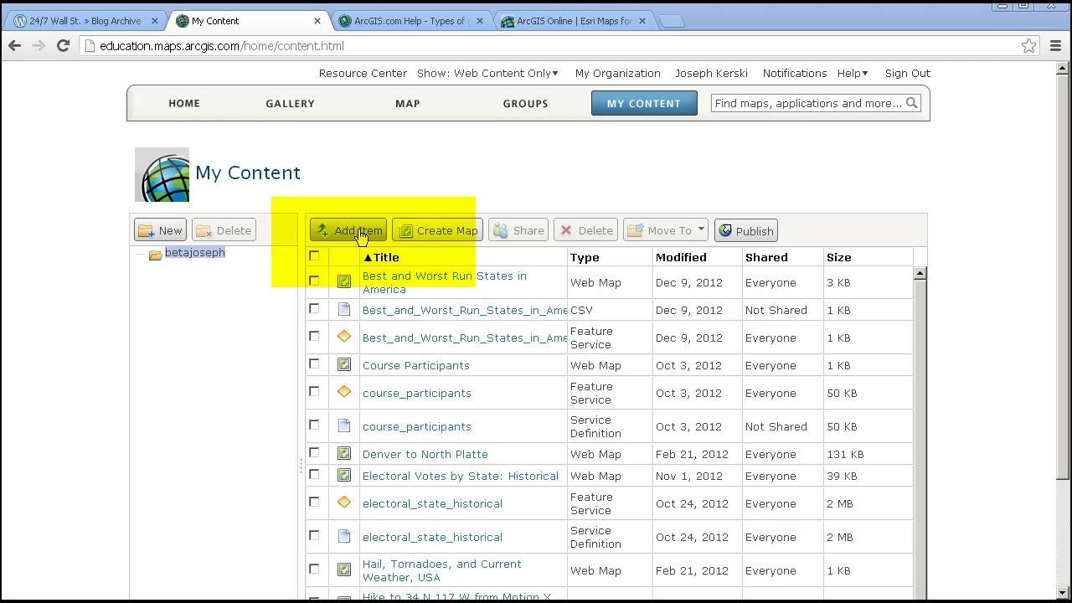
# Start Add Item and review the Supported Items help page before returning to My Content
pyautogui.click(358, 231)
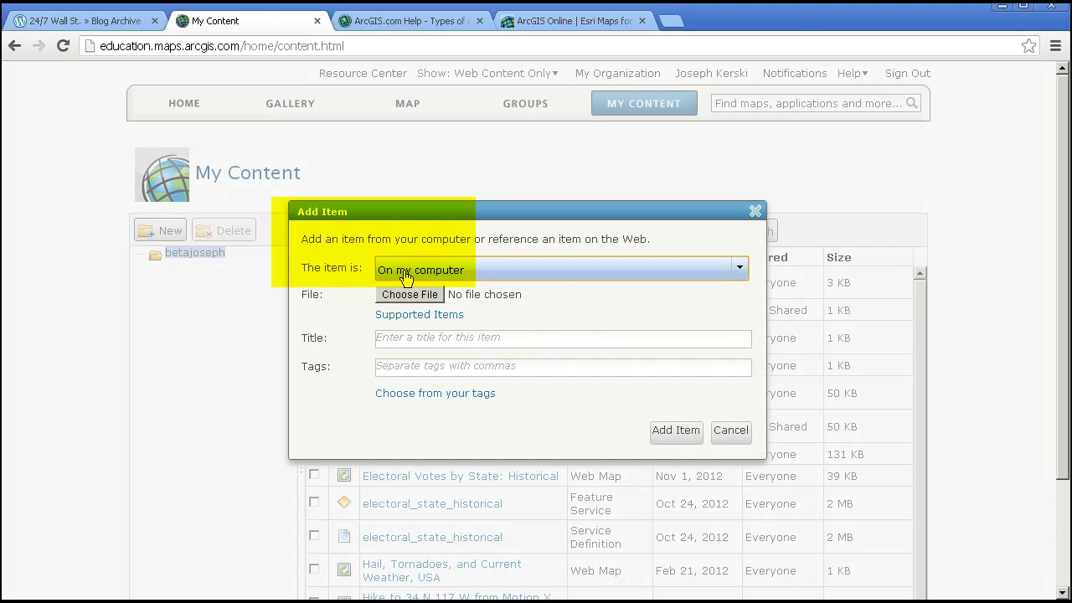
pyautogui.click(454, 316)
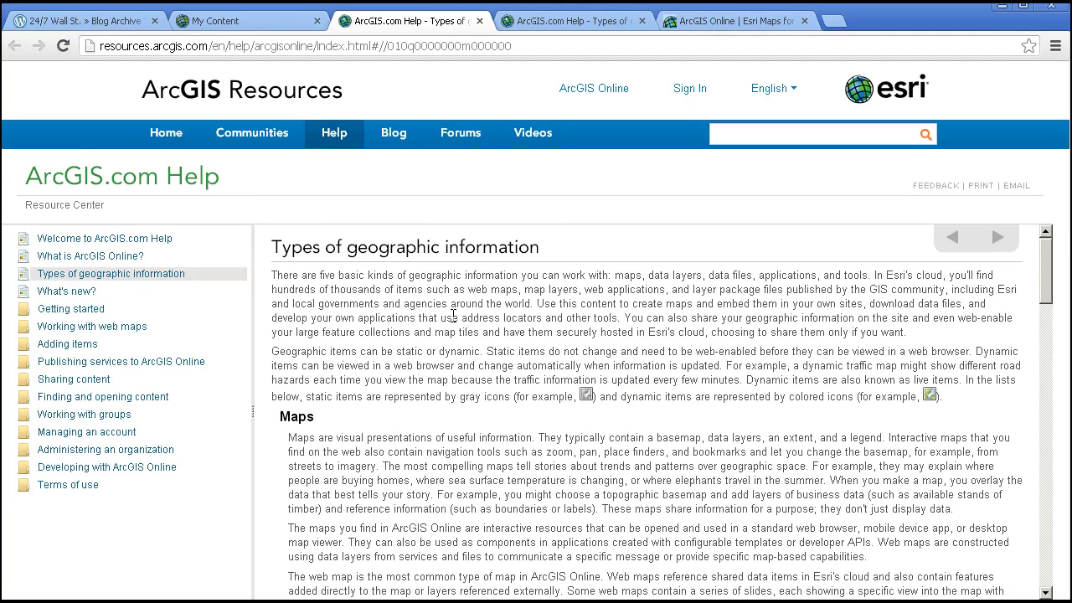
pyautogui.scroll(-3, 454, 318)
pyautogui.scroll(-2, 454, 323)
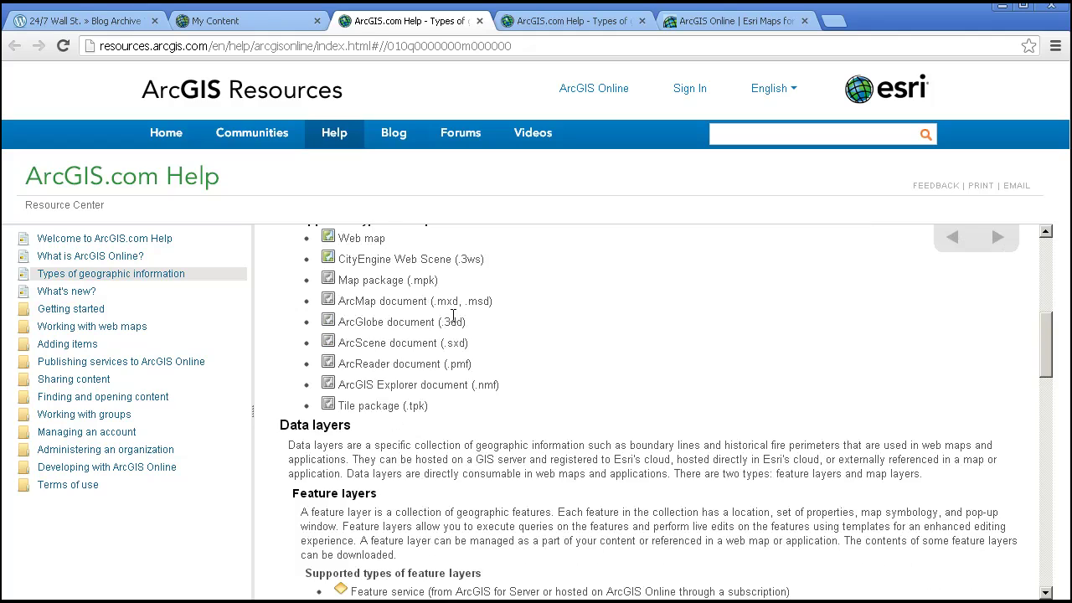
pyautogui.scroll(-2, 471, 323)
pyautogui.scroll(-4, 471, 324)
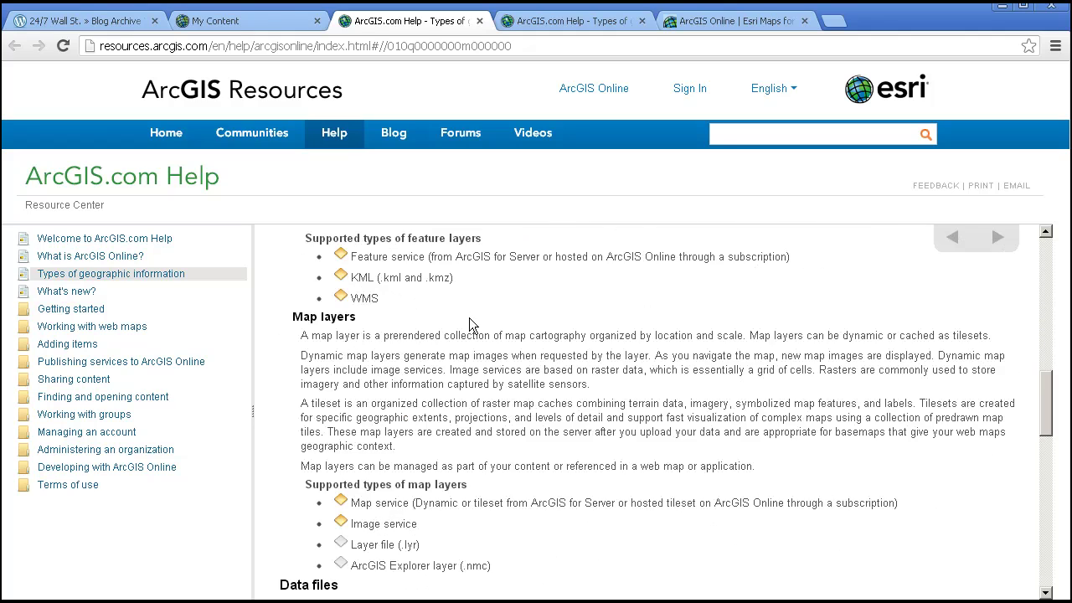
pyautogui.scroll(-3, 471, 325)
pyautogui.scroll(-4, 471, 325)
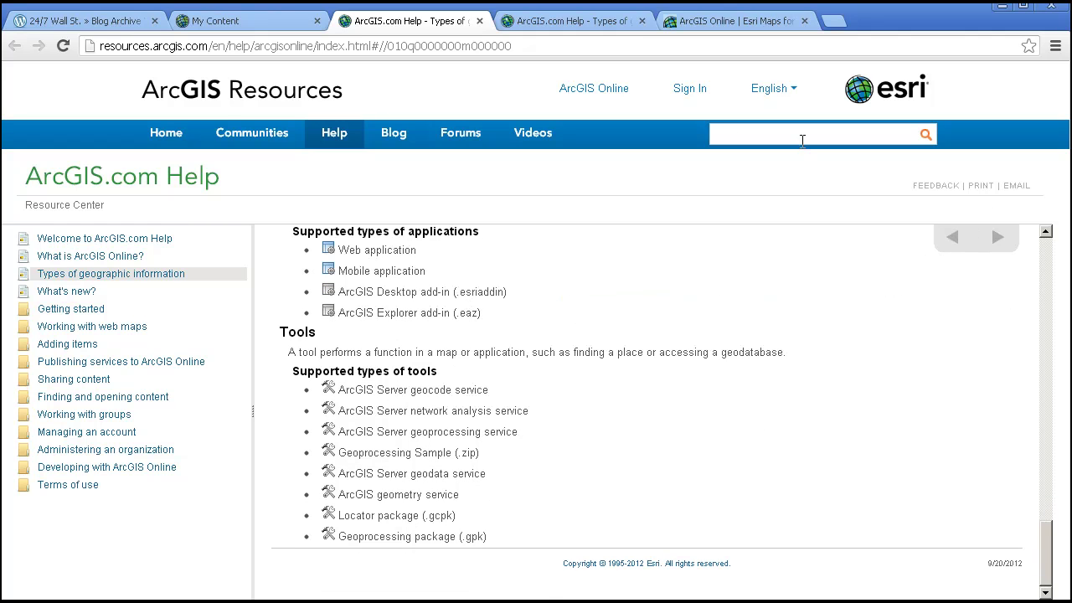
pyautogui.click(273, 24)
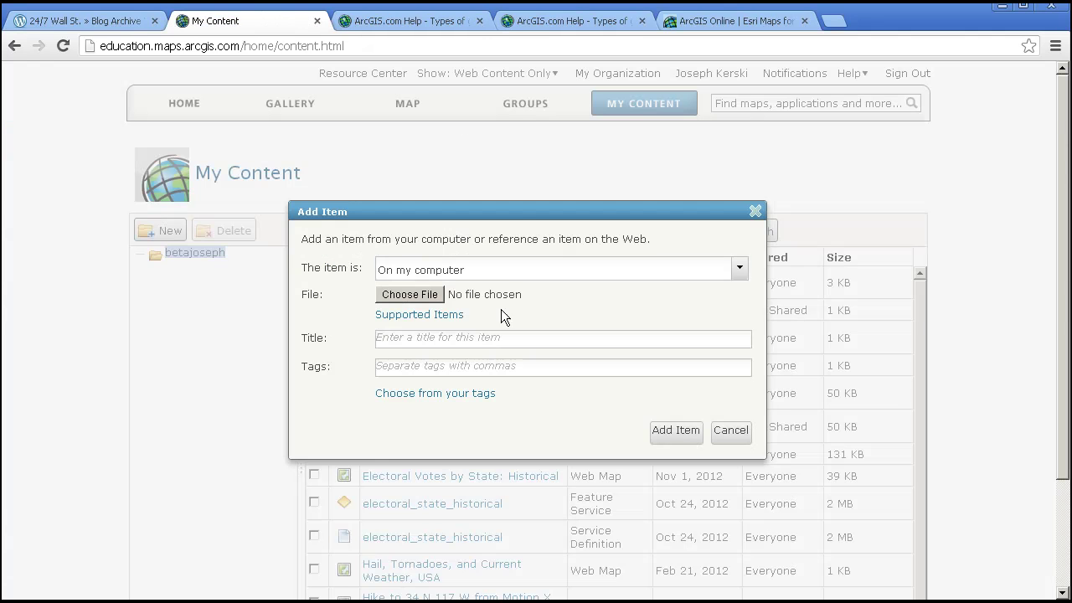
# Attach ritowns_utm19new.zip, replace the default title, and add it as a new item
pyautogui.click(411, 293)
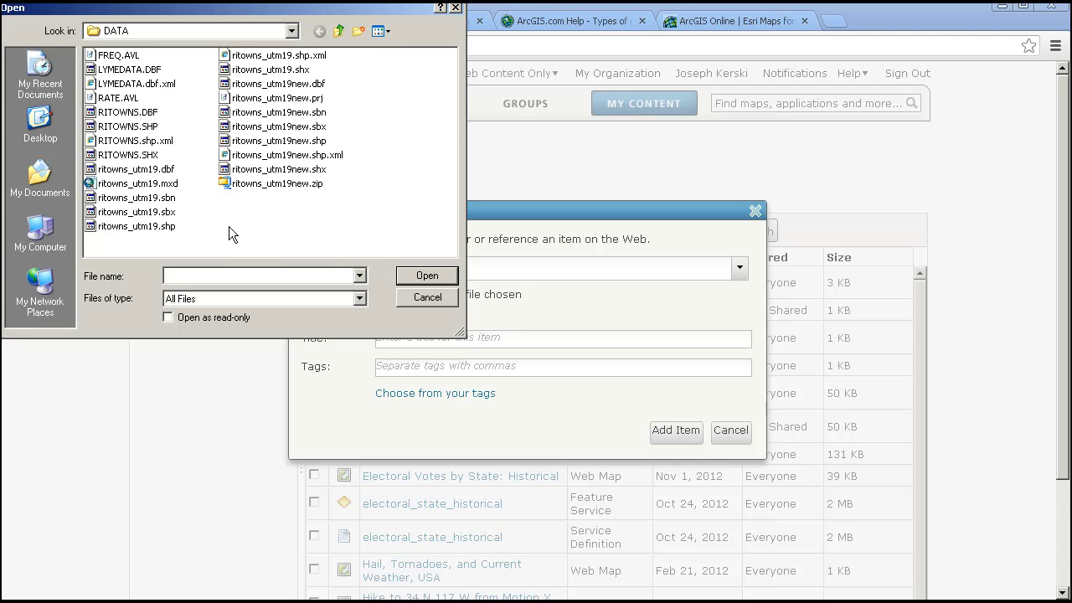
pyautogui.doubleClick(287, 183)
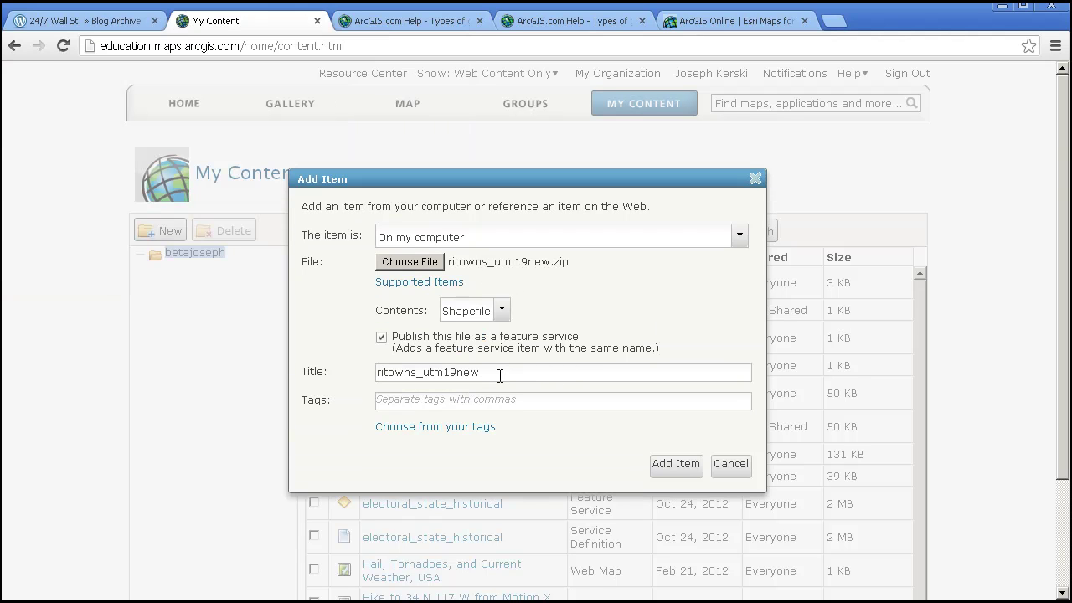
pyautogui.moveTo(491, 373); pyautogui.dragTo(297, 376)
pyautogui.write('E:\\aa_jjk\\data\\lyme_disease\\Lyme\\DATA')
pyautogui.moveTo(592, 375); pyautogui.dragTo(257, 374)
pyautogui.press('BackSpace')
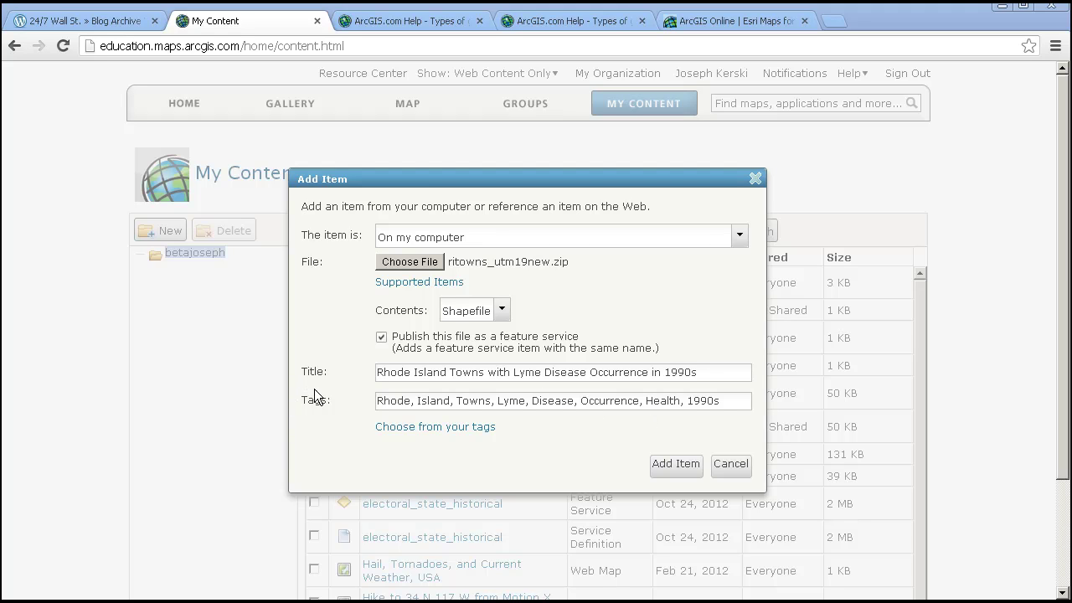
pyautogui.click(674, 464)
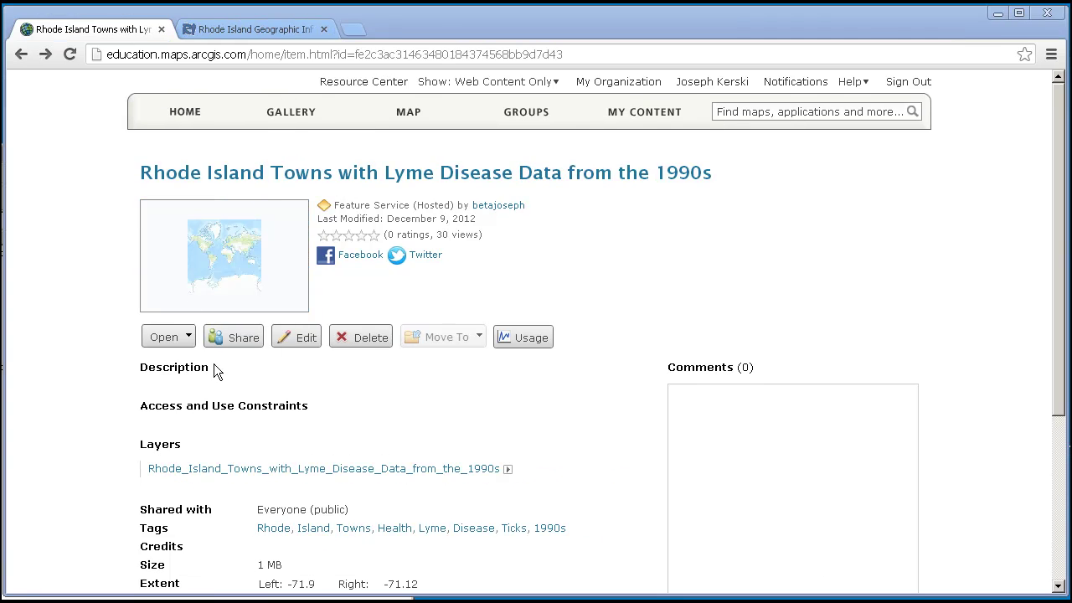
# Open the Rhode Island towns layer in the ArcGIS.com map viewer
pyautogui.click(186, 338)
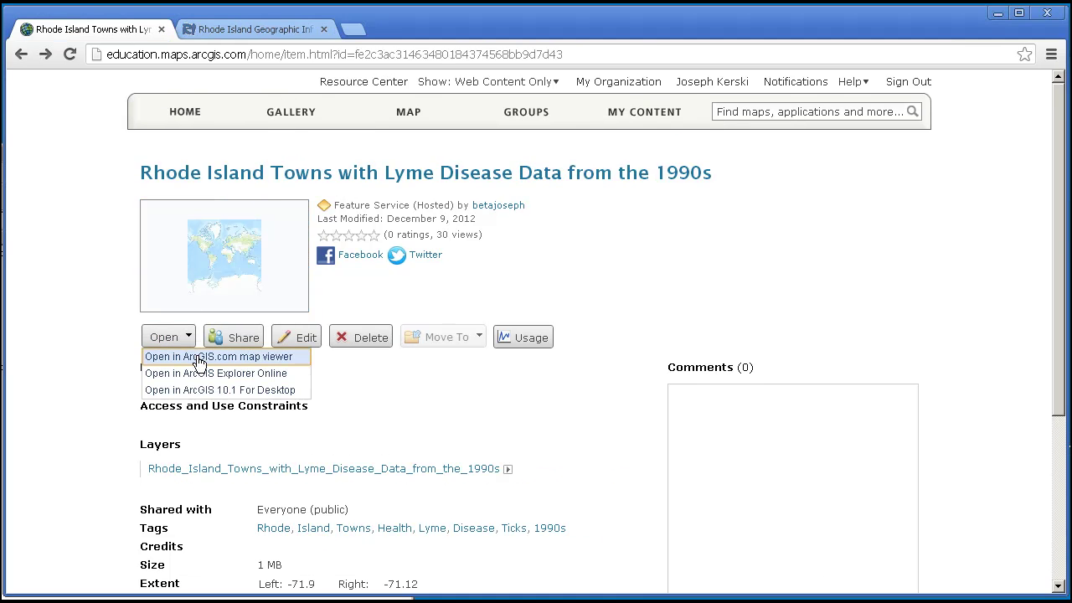
pyautogui.click(197, 356)
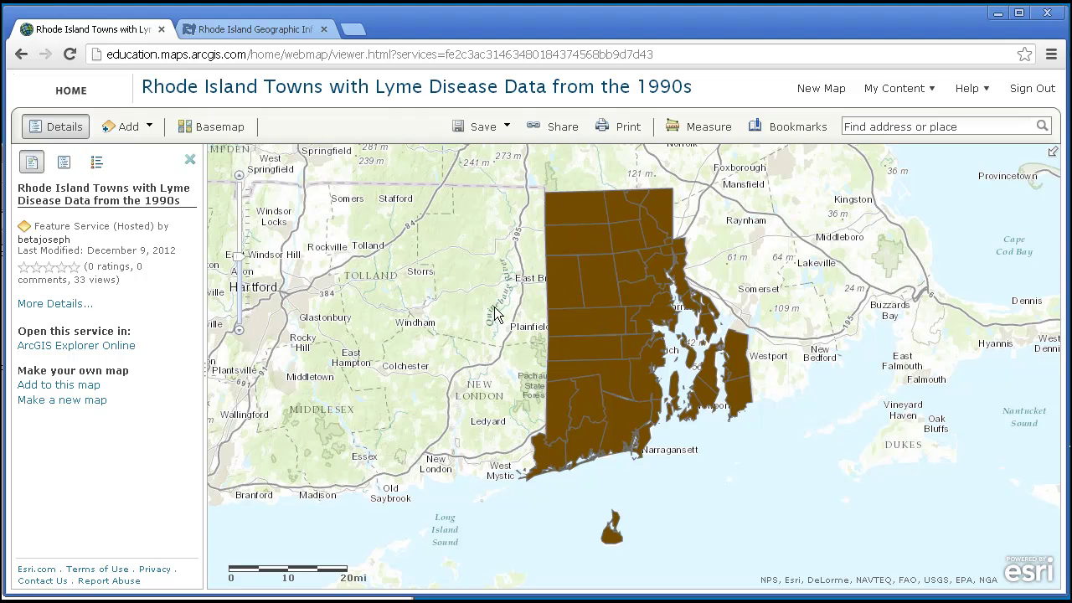
# Center Rhode Island and review Foster town's attribute pop-up, including COUNT
pyautogui.moveTo(592, 306); pyautogui.dragTo(623, 335)
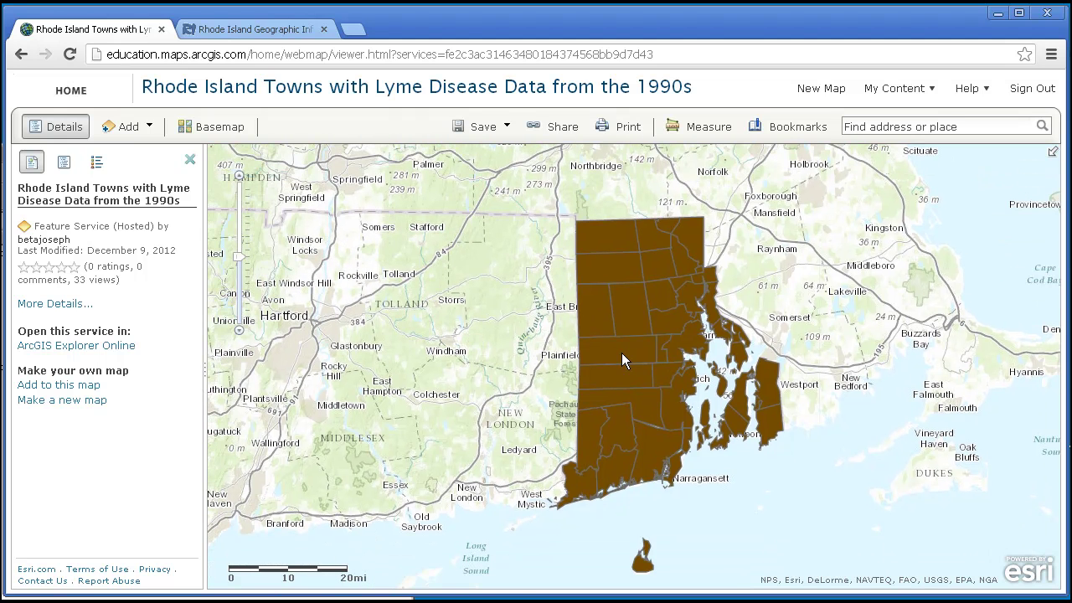
pyautogui.click(597, 308)
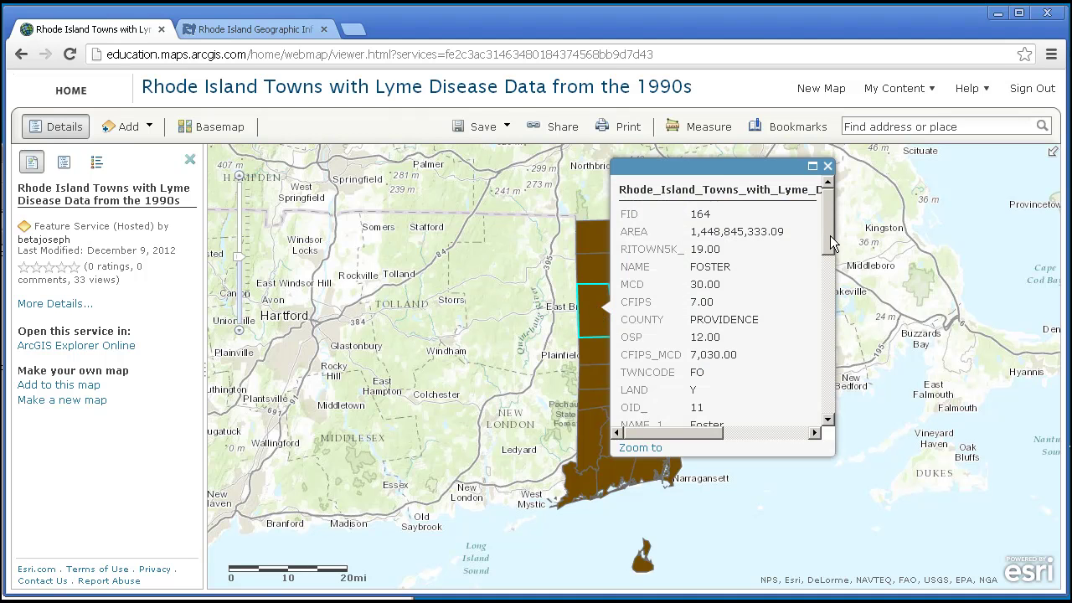
pyautogui.moveTo(829, 235); pyautogui.dragTo(818, 415)
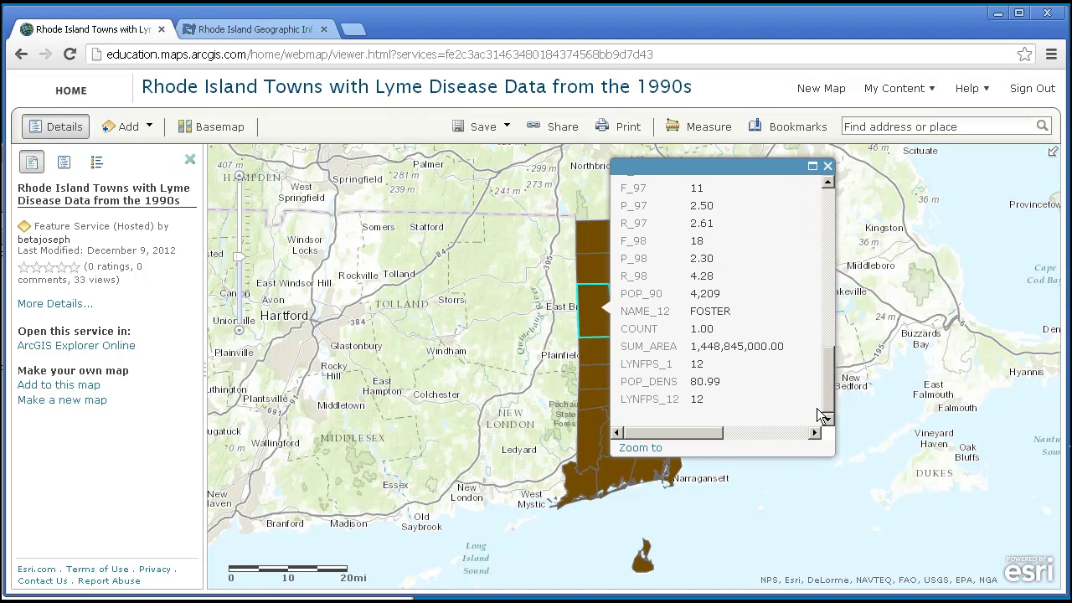
pyautogui.click(827, 166)
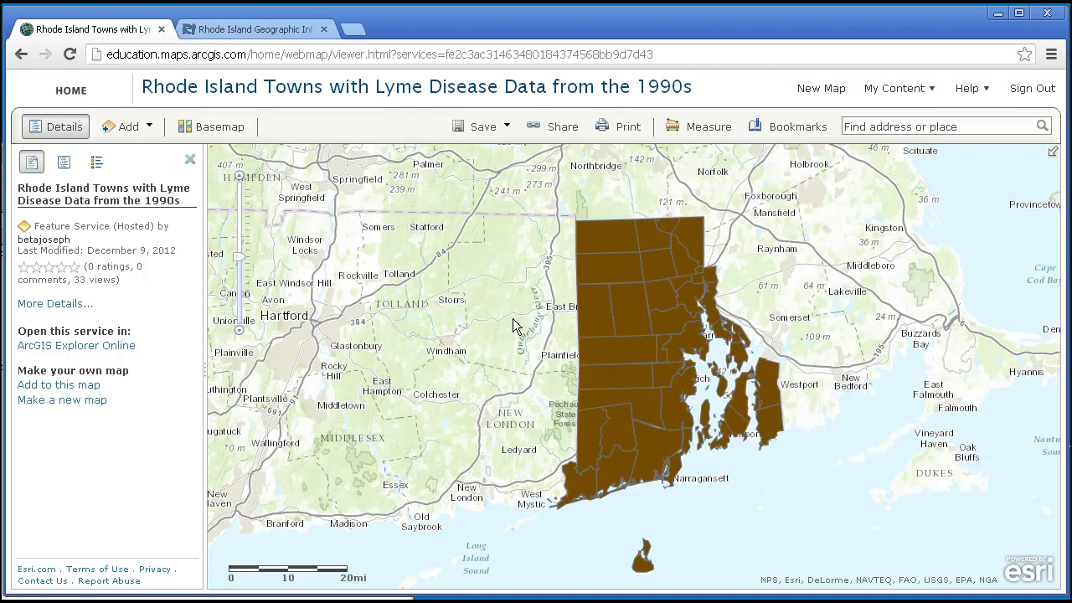
# Open Change Symbols for the Lyme disease towns layer from the contents list
pyautogui.click(97, 161)
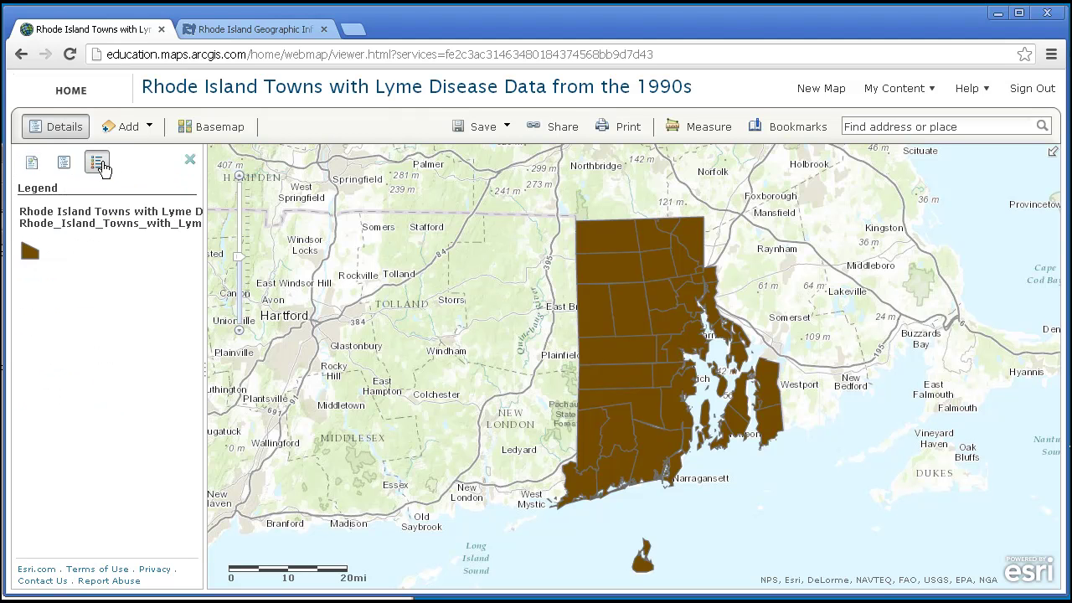
pyautogui.click(65, 162)
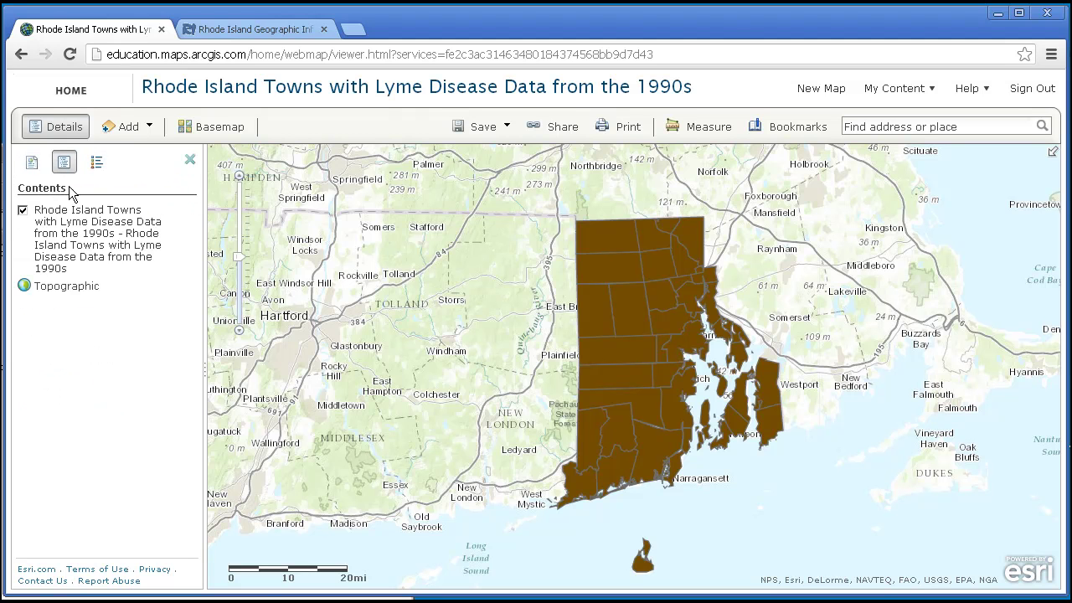
pyautogui.click(174, 212)
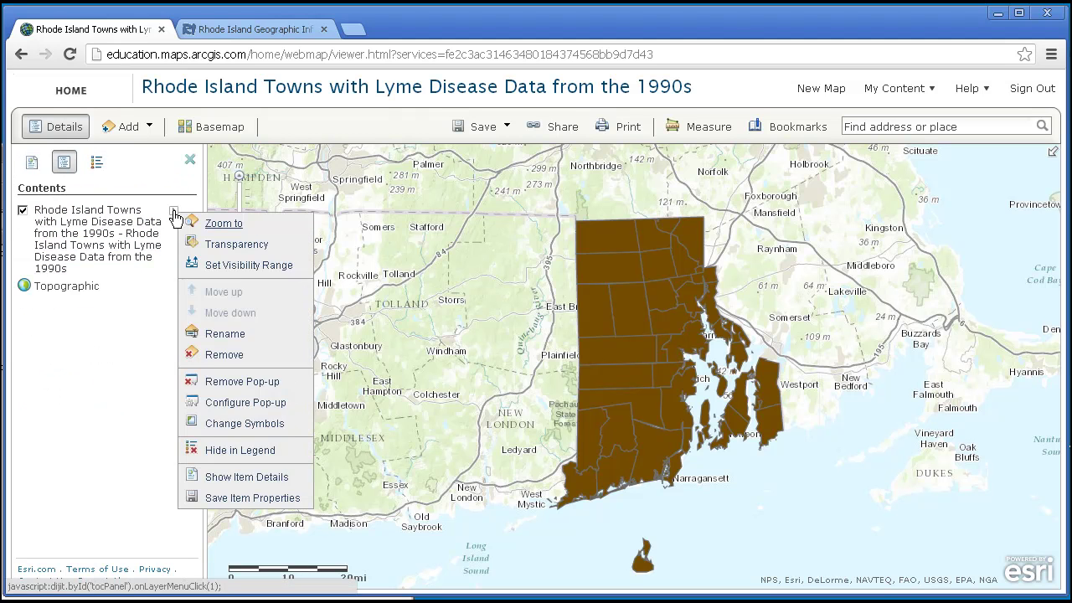
pyautogui.click(243, 424)
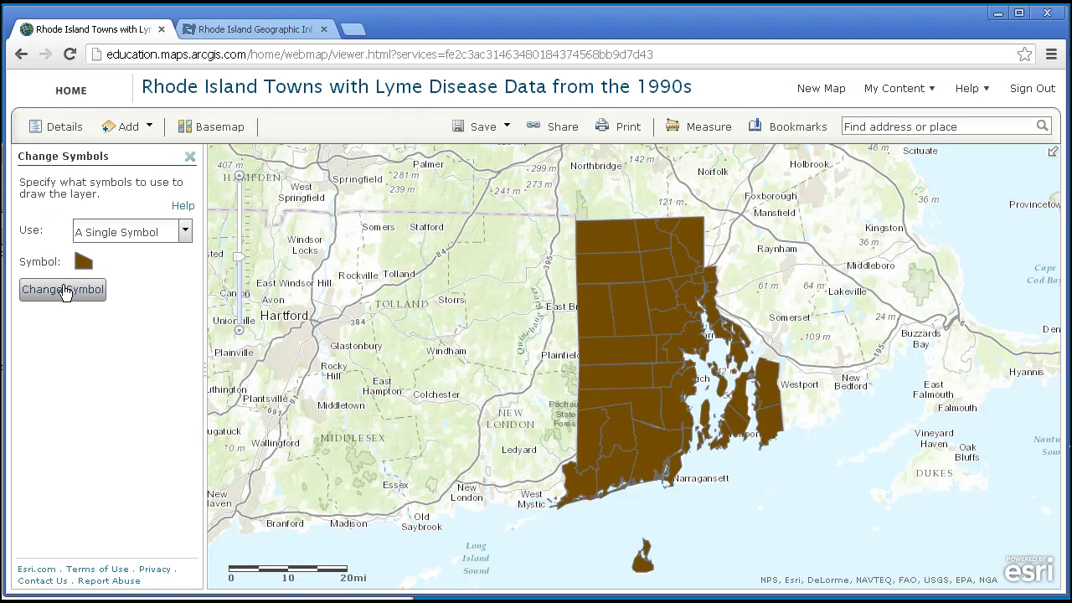
# Shade the towns with a colour ramp on COUNT using Quantile classification
pyautogui.click(92, 238)
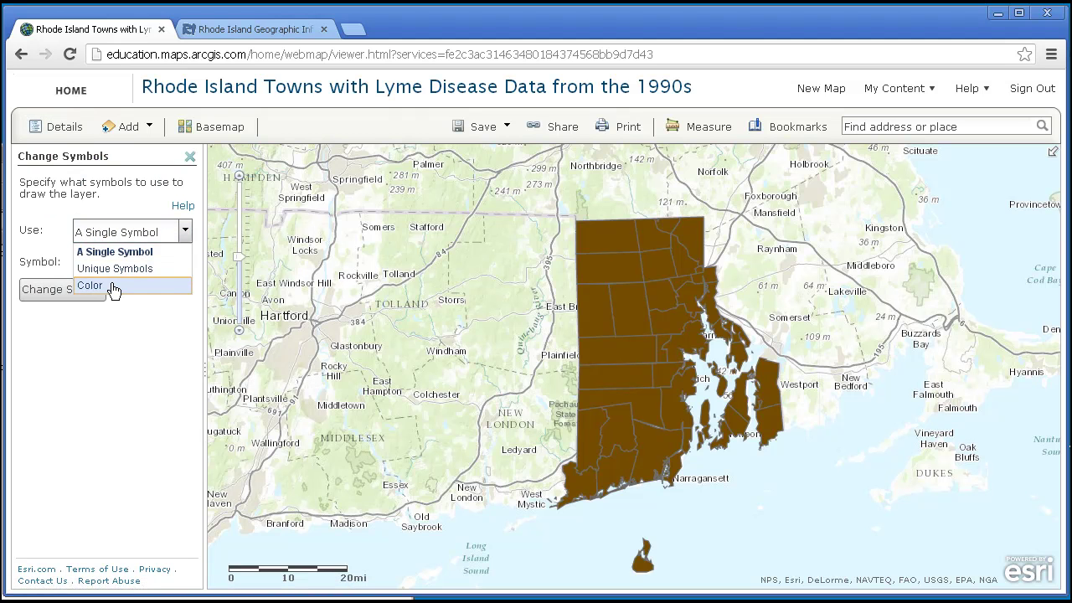
pyautogui.click(113, 287)
pyautogui.click(112, 266)
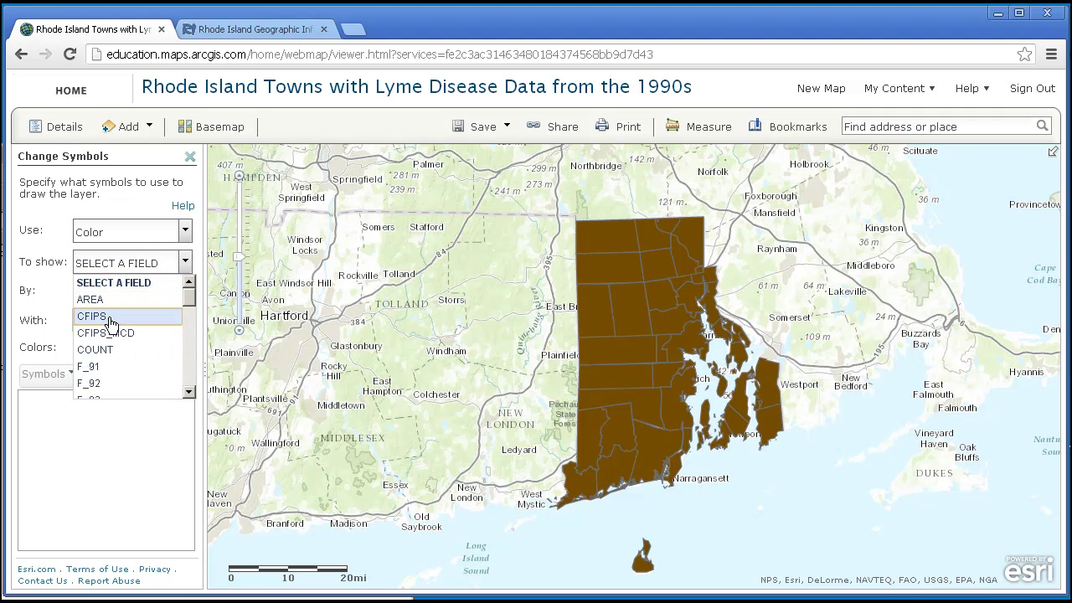
pyautogui.click(105, 350)
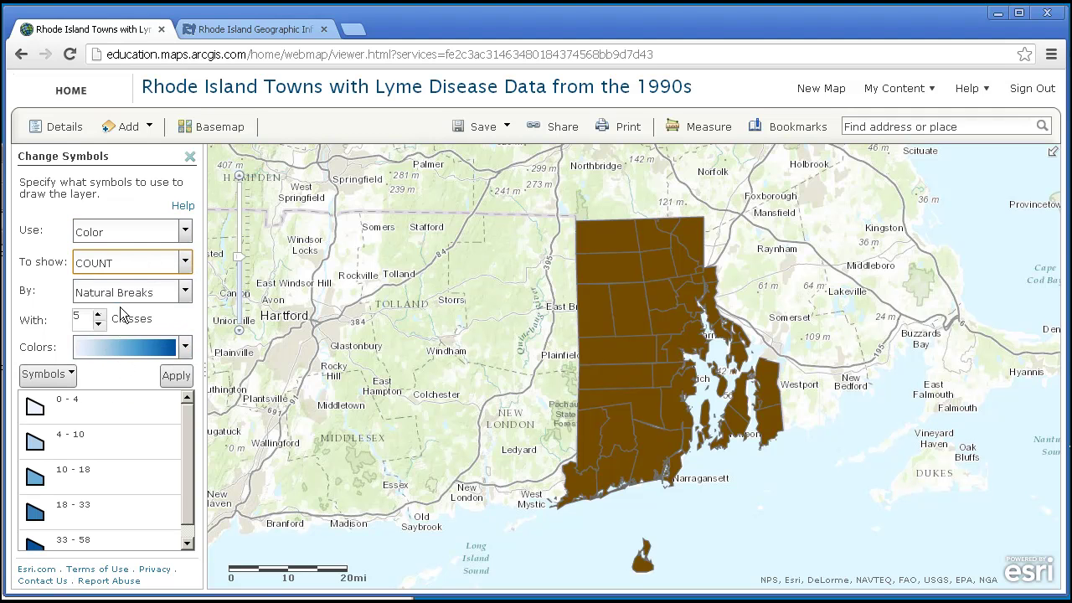
pyautogui.click(126, 292)
pyautogui.click(122, 362)
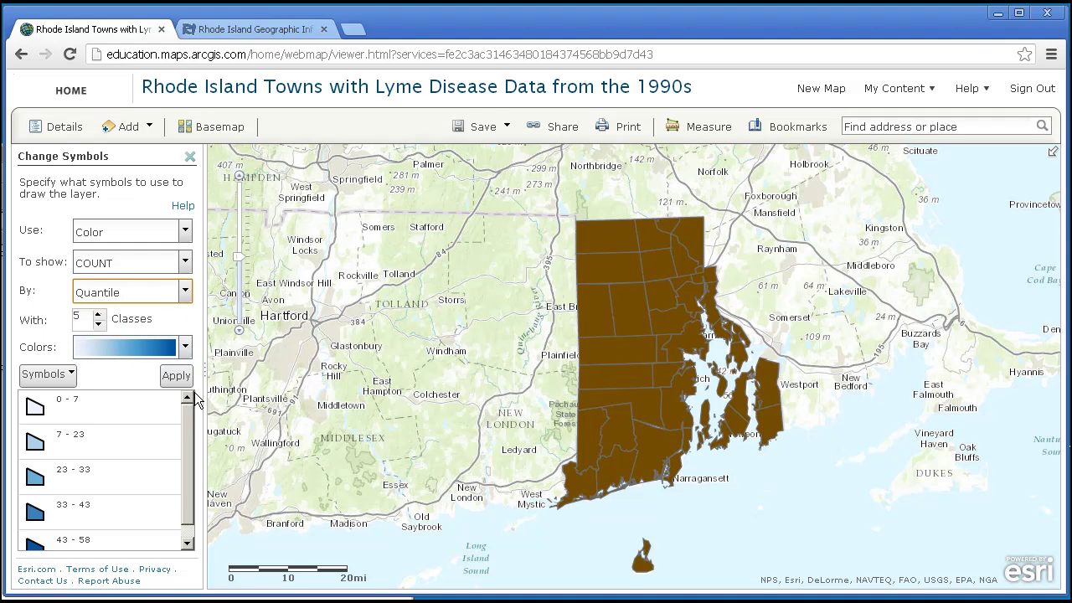
pyautogui.click(175, 377)
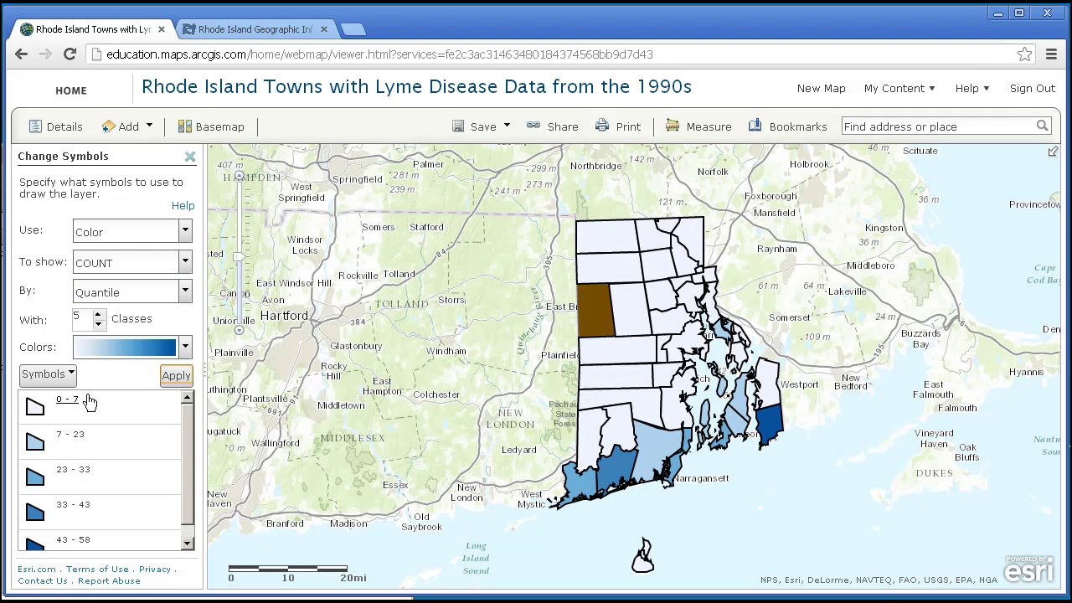
# Give all class symbols a 1 px outline with 50% transparency and finish
pyautogui.click(46, 375)
pyautogui.click(61, 398)
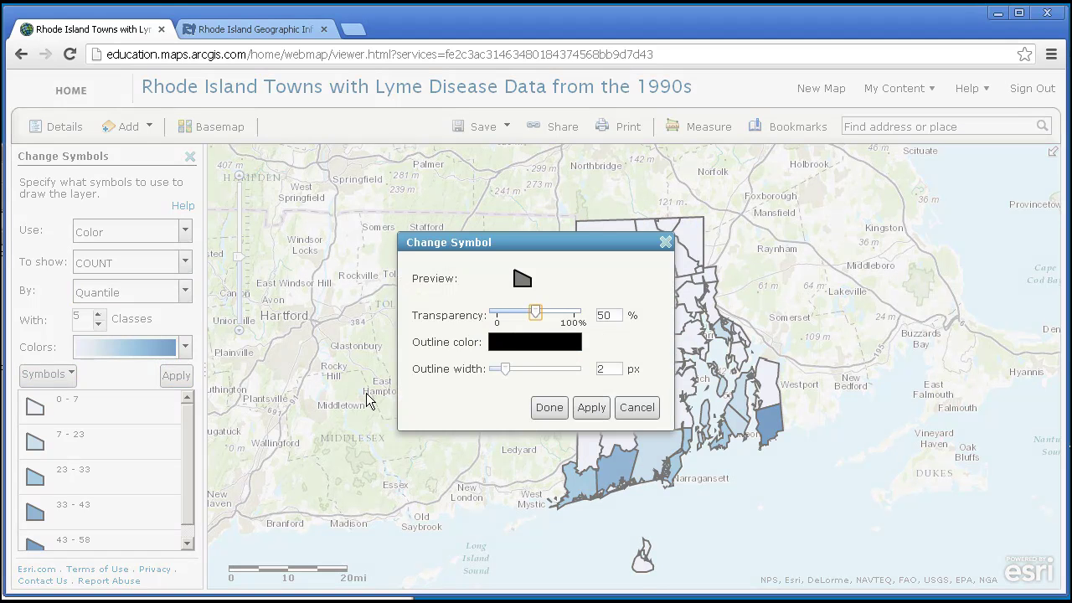
pyautogui.moveTo(503, 369); pyautogui.dragTo(505, 372)
pyautogui.doubleClick(592, 368)
pyautogui.write('1')
pyautogui.click(591, 407)
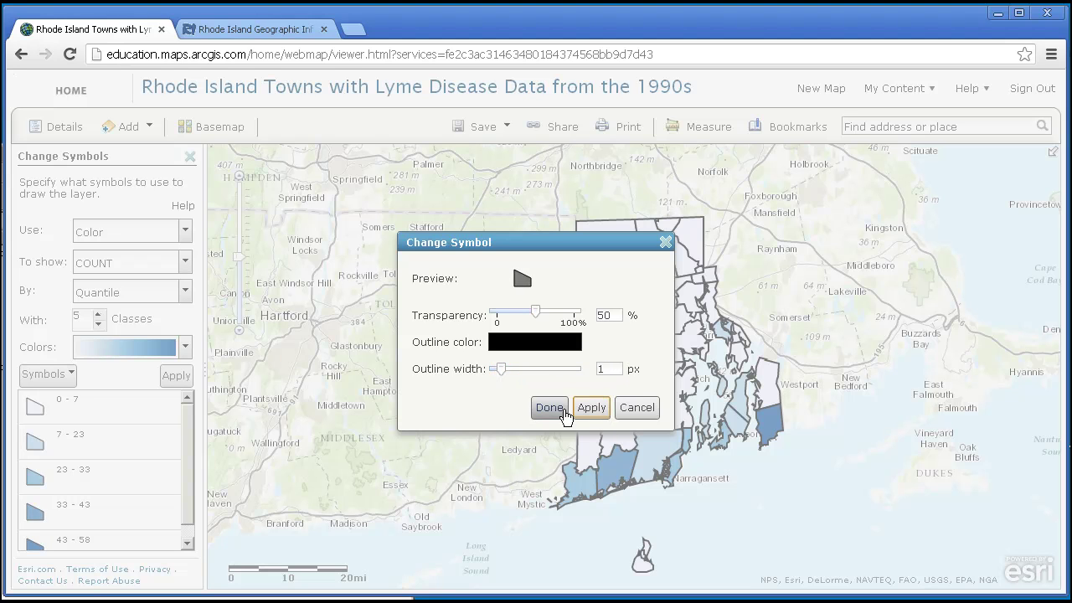
pyautogui.click(564, 410)
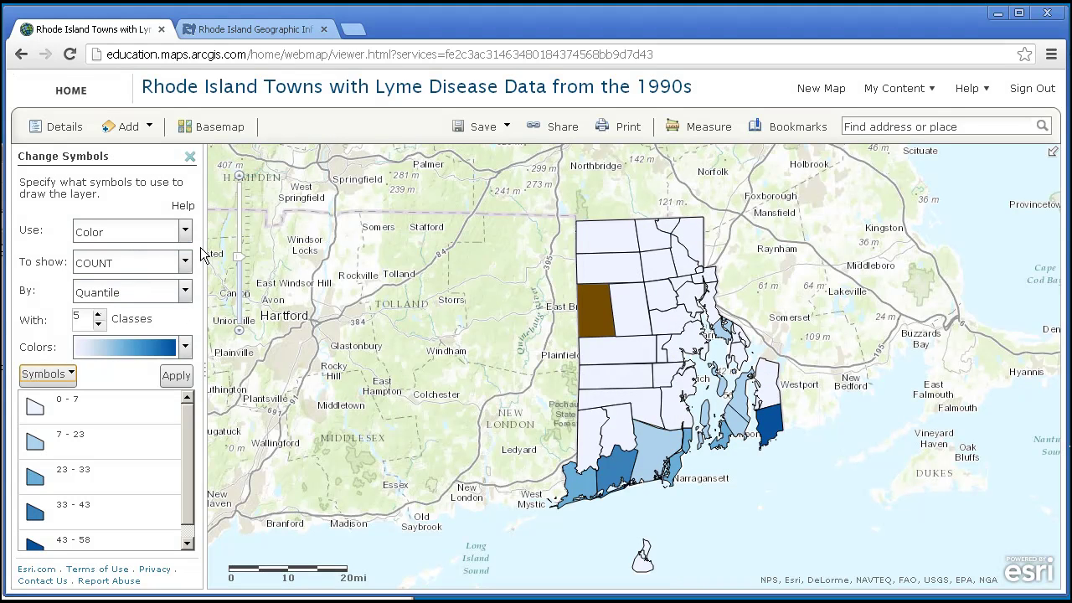
pyautogui.click(190, 156)
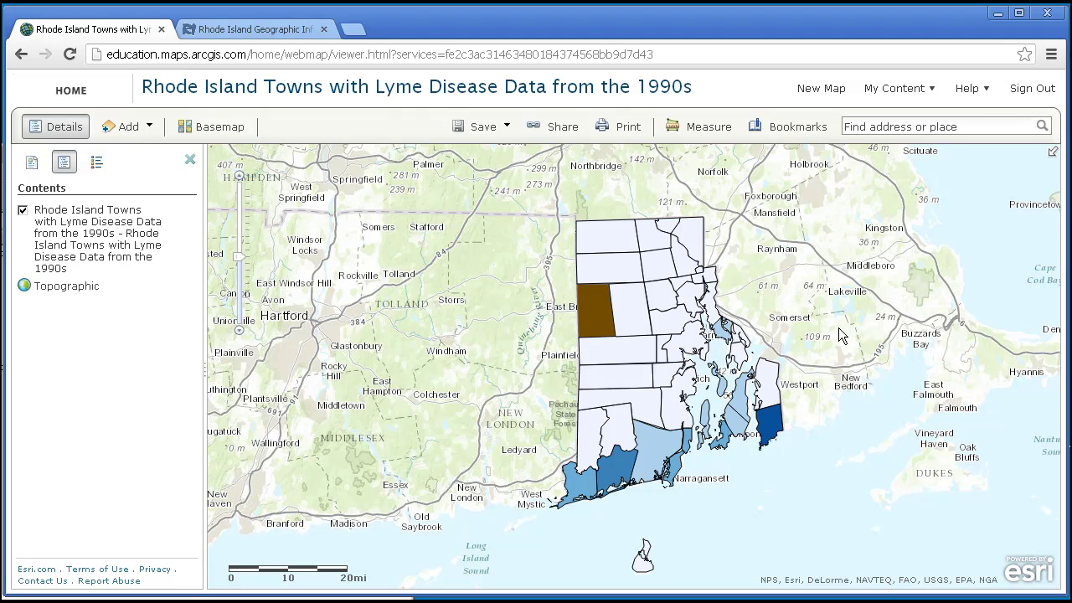
# Inspect pop-ups for Scituate, Foster and South Kingstown, zooming out and back into Rhode Island
pyautogui.click(635, 312)
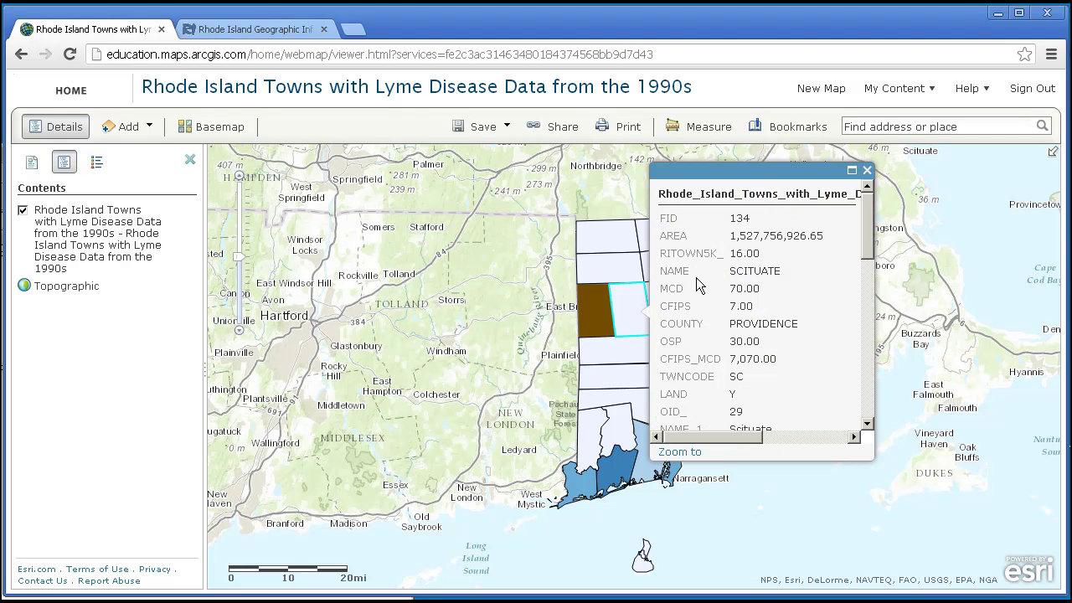
pyautogui.click(604, 304)
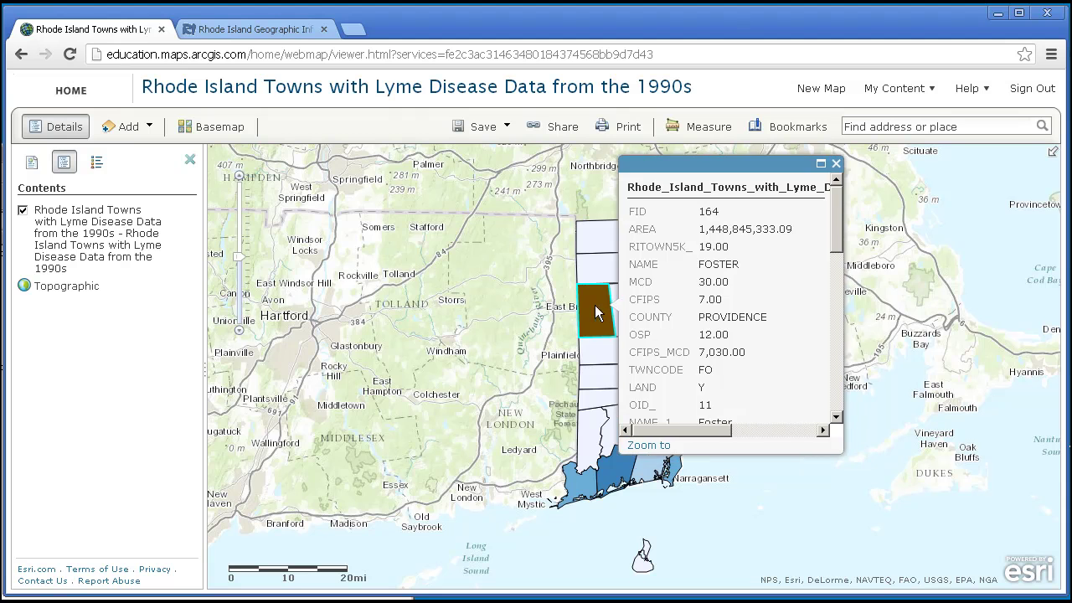
pyautogui.click(239, 334)
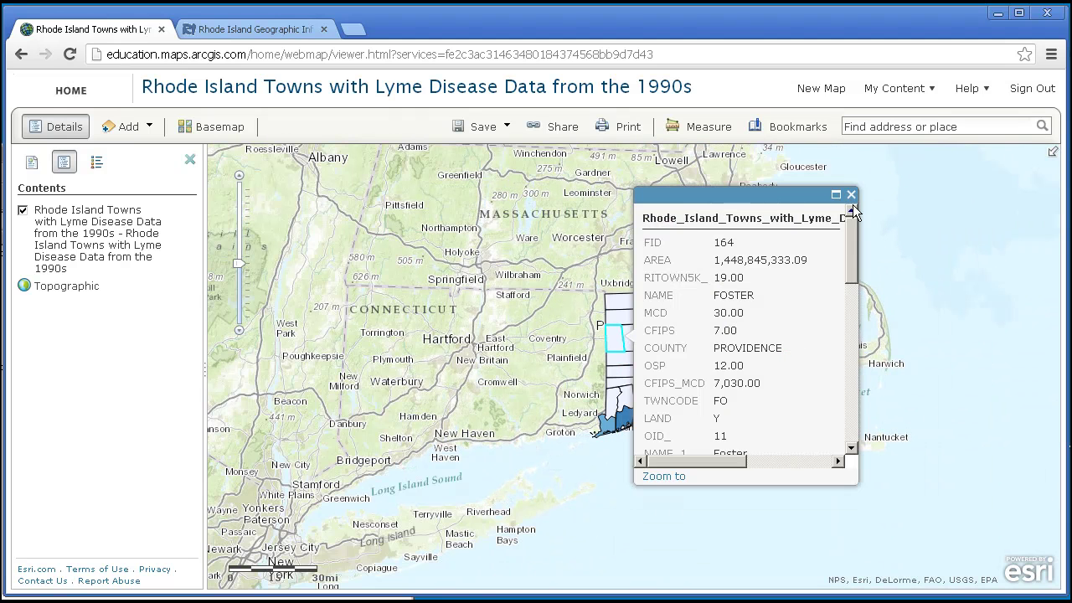
pyautogui.click(850, 195)
pyautogui.moveTo(529, 250); pyautogui.dragTo(735, 461)
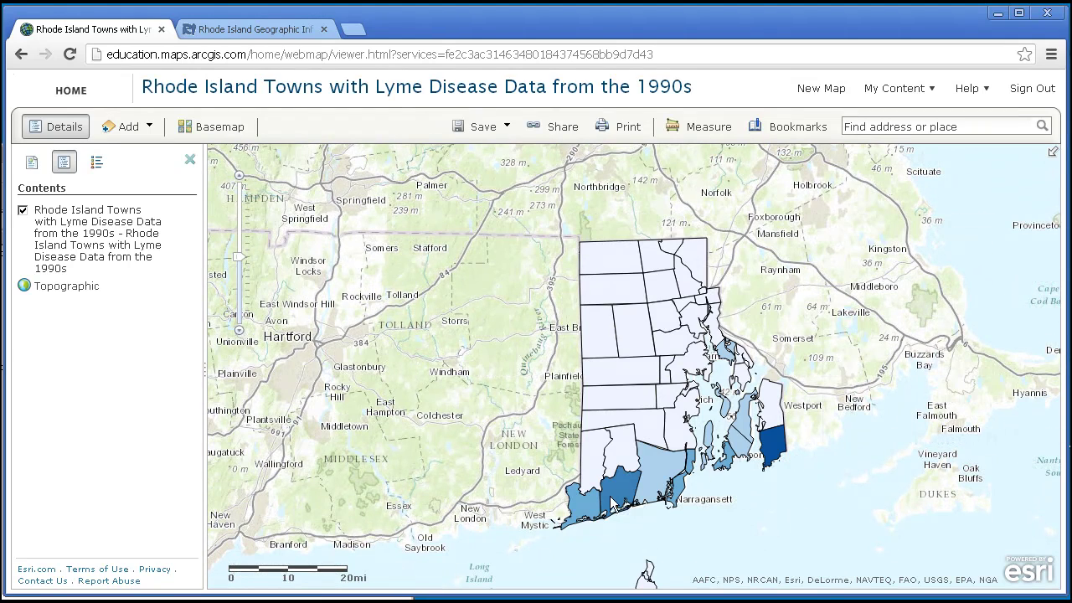
pyautogui.click(654, 468)
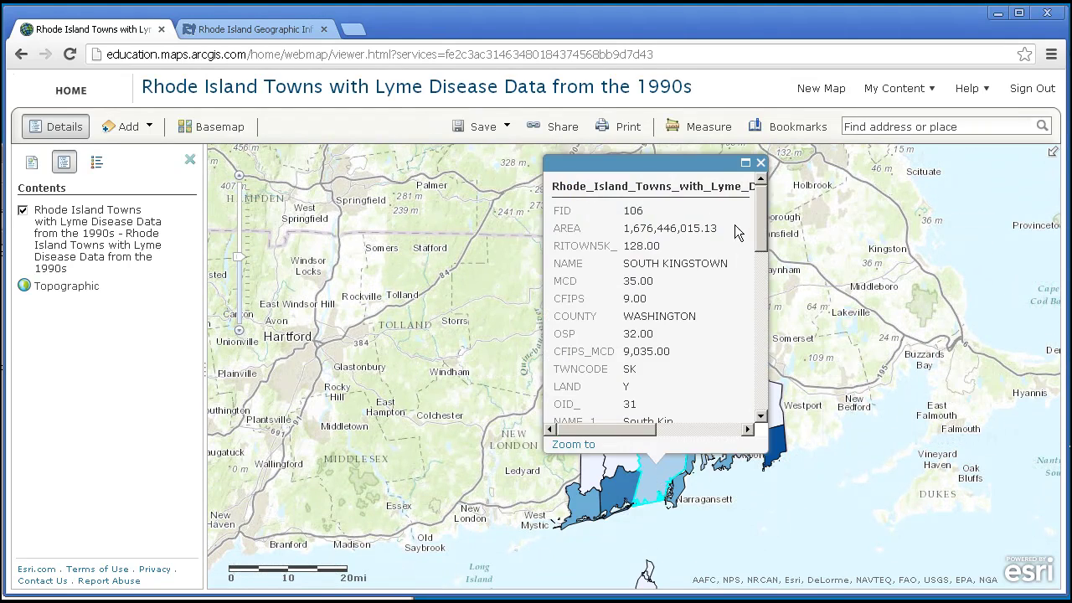
pyautogui.click(761, 164)
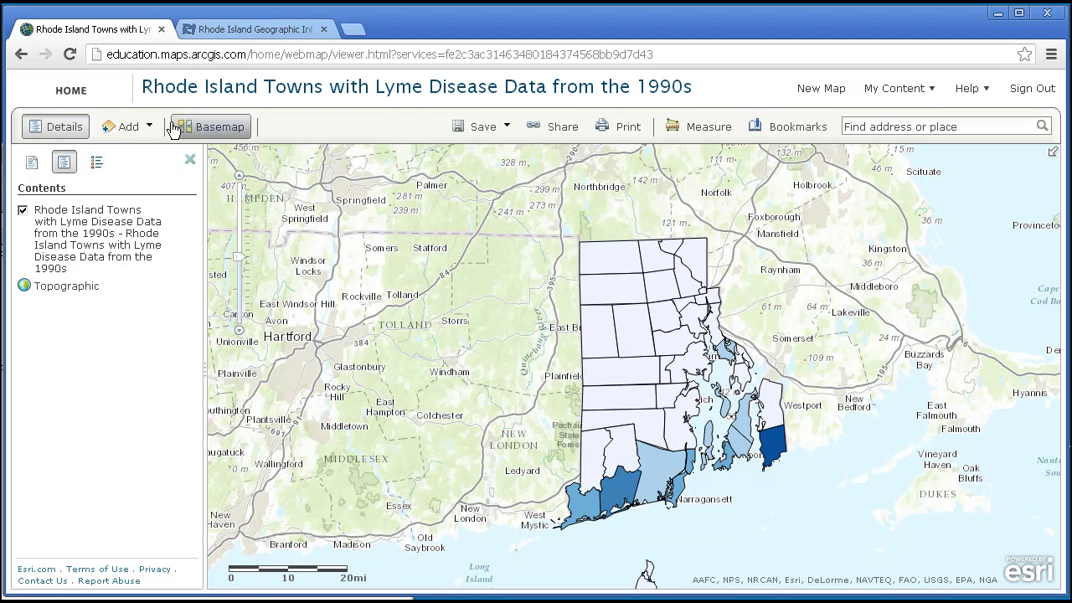
# Verify in My Content that the Lyme disease feature service is shared with Everyone, then open it
pyautogui.click(25, 62)
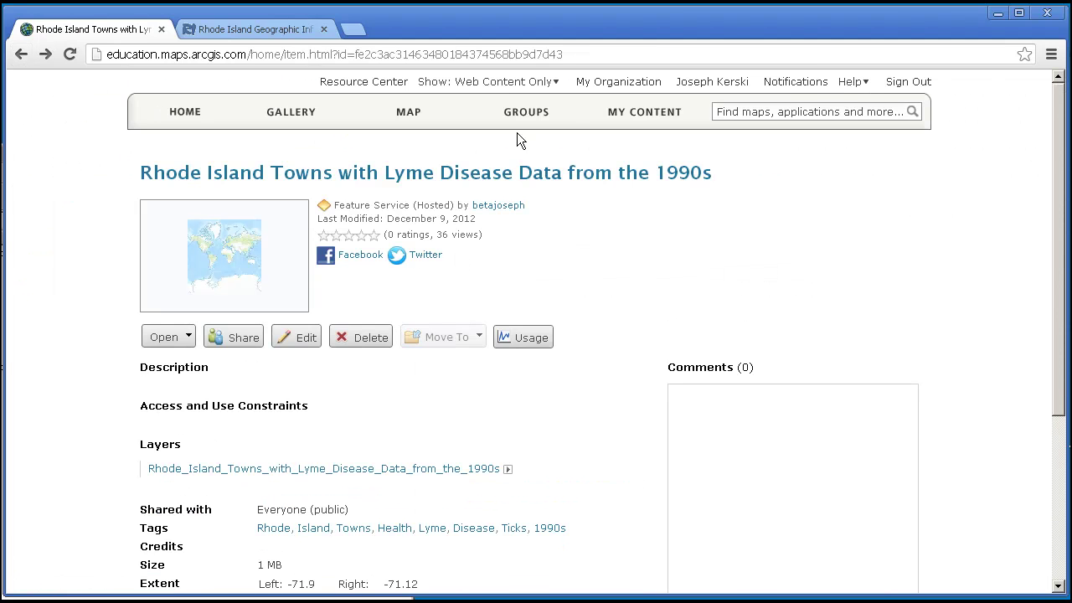
pyautogui.click(642, 114)
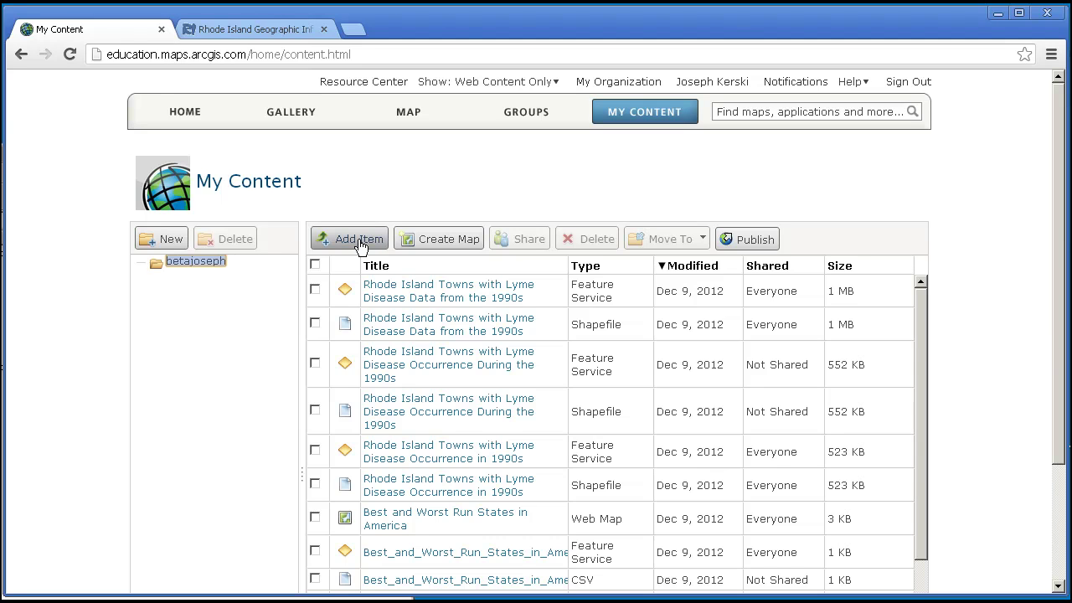
pyautogui.doubleClick(768, 291)
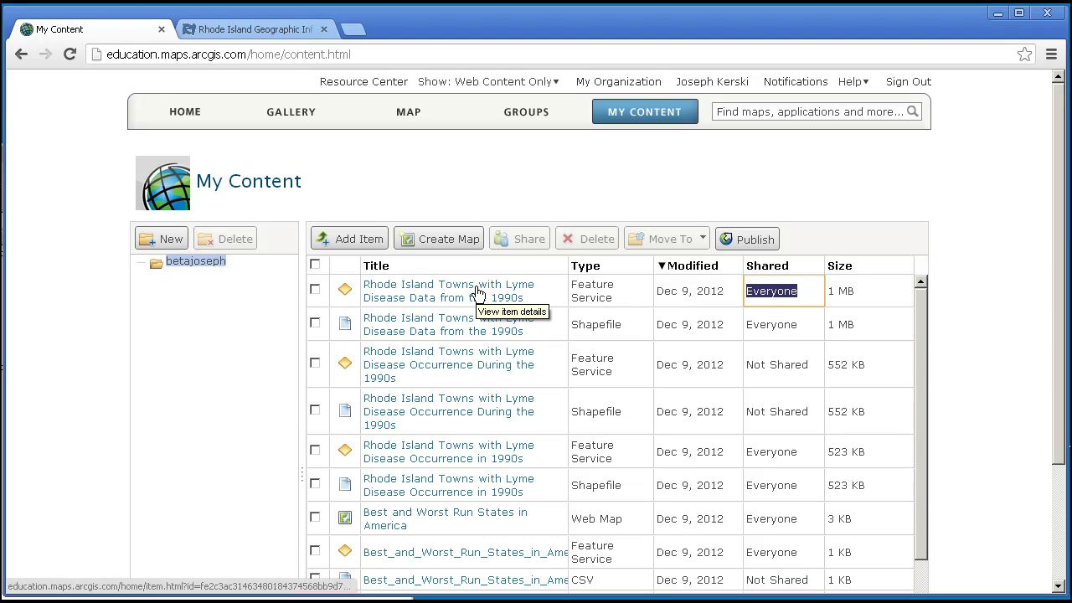
pyautogui.click(396, 298)
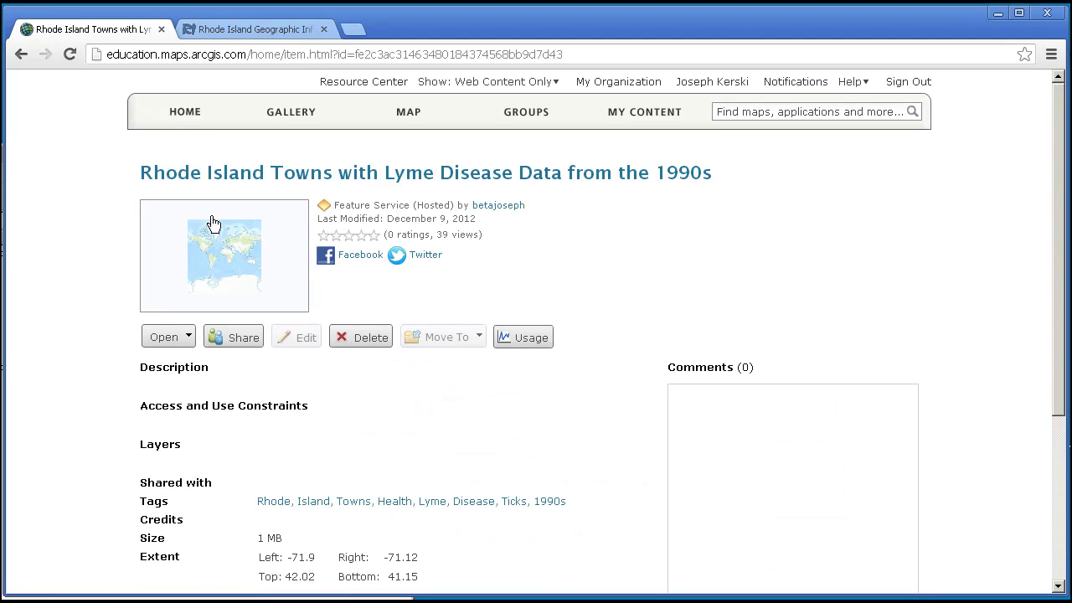
# Open the layer in the map viewer and bring up its Change Symbols settings
pyautogui.click(187, 339)
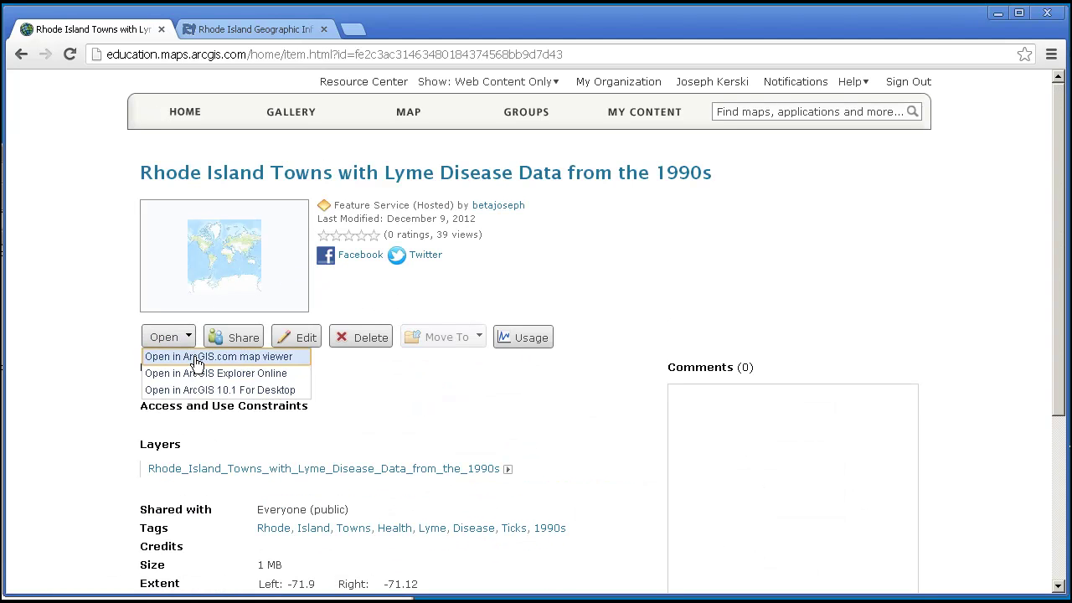
pyautogui.click(196, 355)
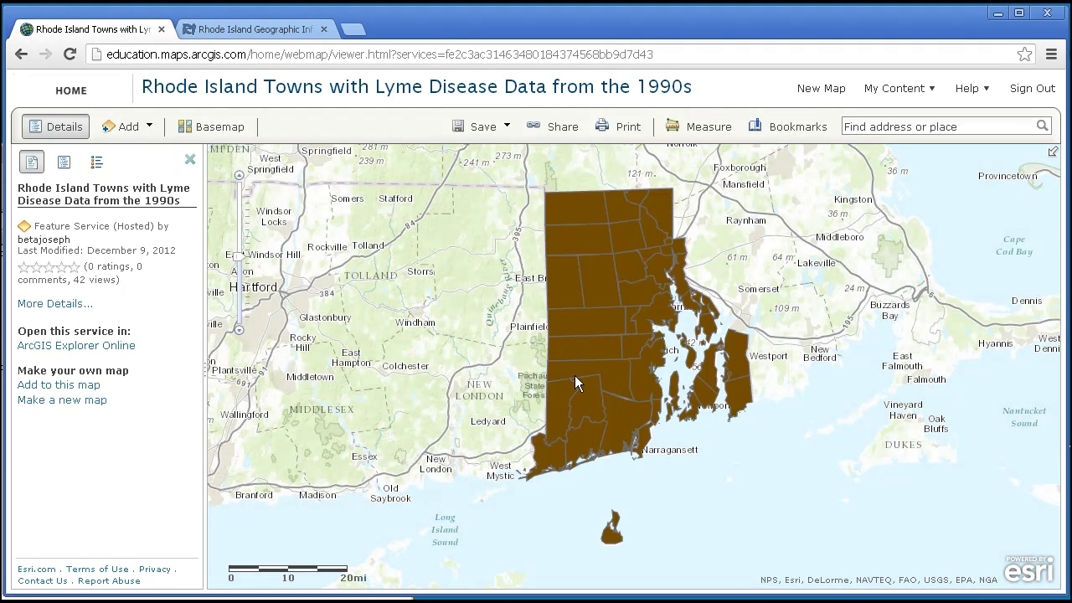
pyautogui.click(105, 161)
pyautogui.click(68, 171)
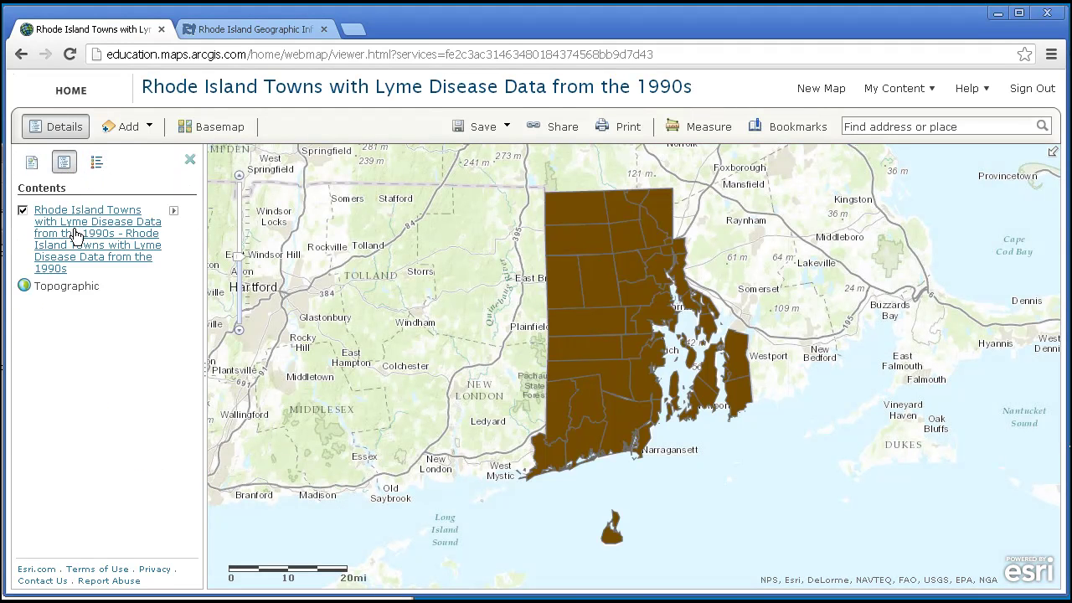
pyautogui.click(174, 212)
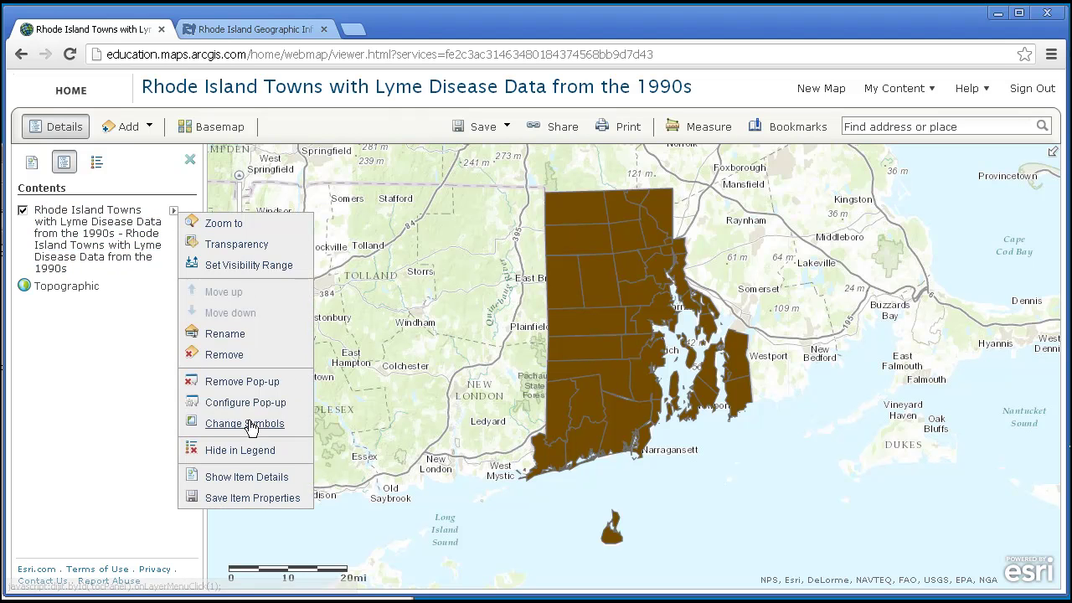
pyautogui.click(247, 424)
# Reapply the colour-ramp symbology on COUNT with Quantile classes to the towns
pyautogui.click(143, 239)
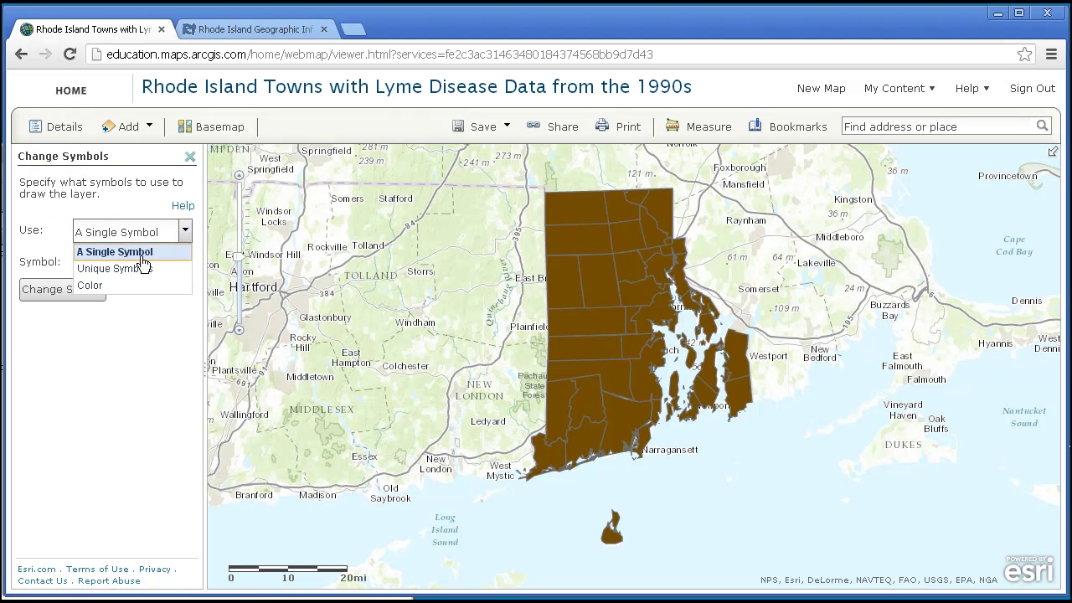
pyautogui.click(134, 283)
pyautogui.click(127, 265)
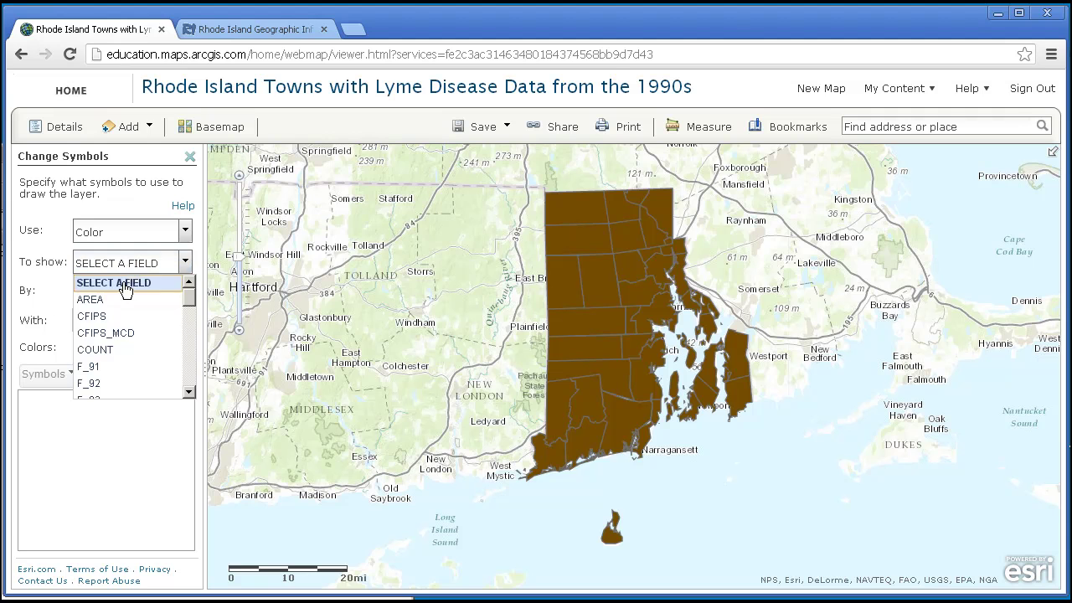
pyautogui.click(104, 350)
pyautogui.click(117, 291)
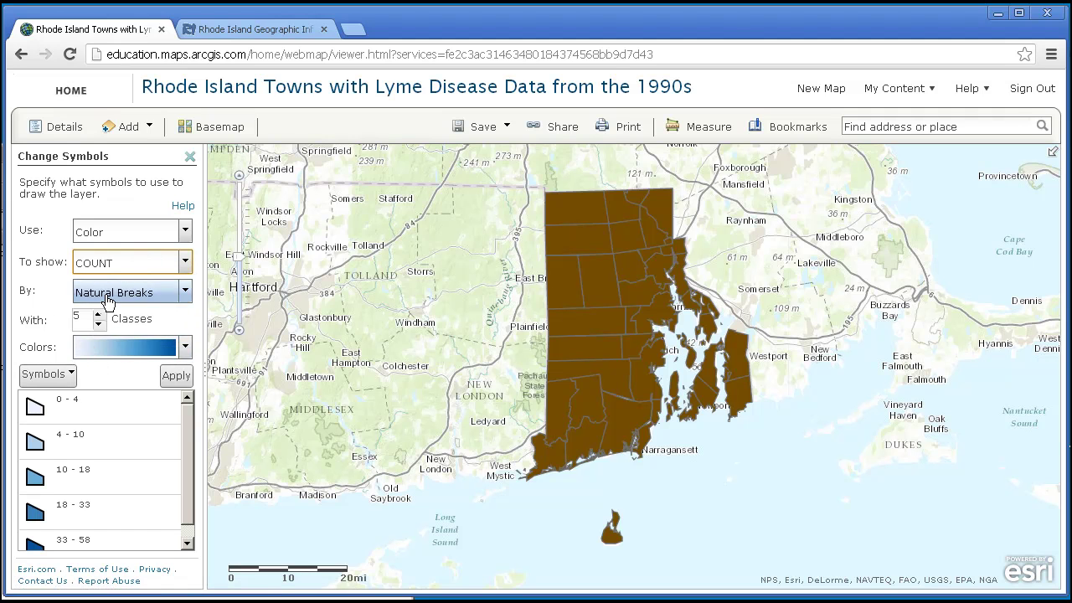
pyautogui.click(107, 362)
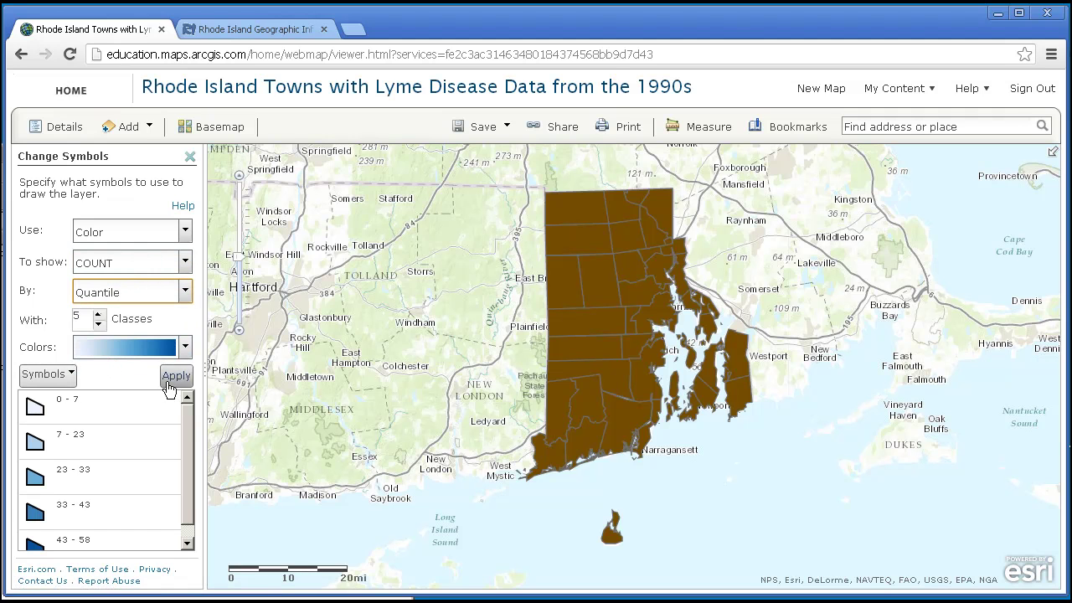
pyautogui.click(68, 376)
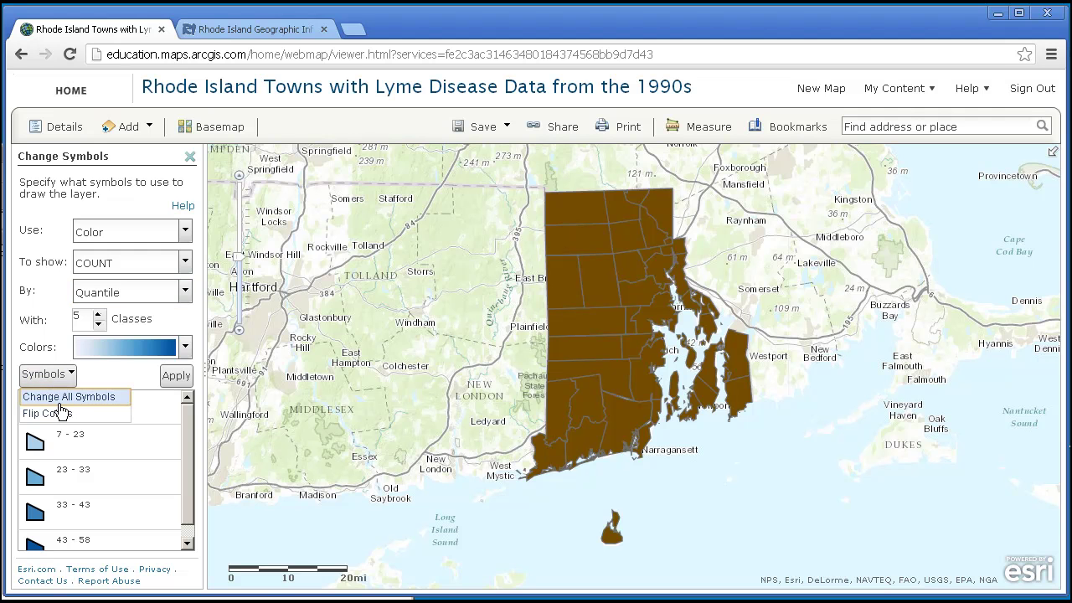
pyautogui.click(62, 396)
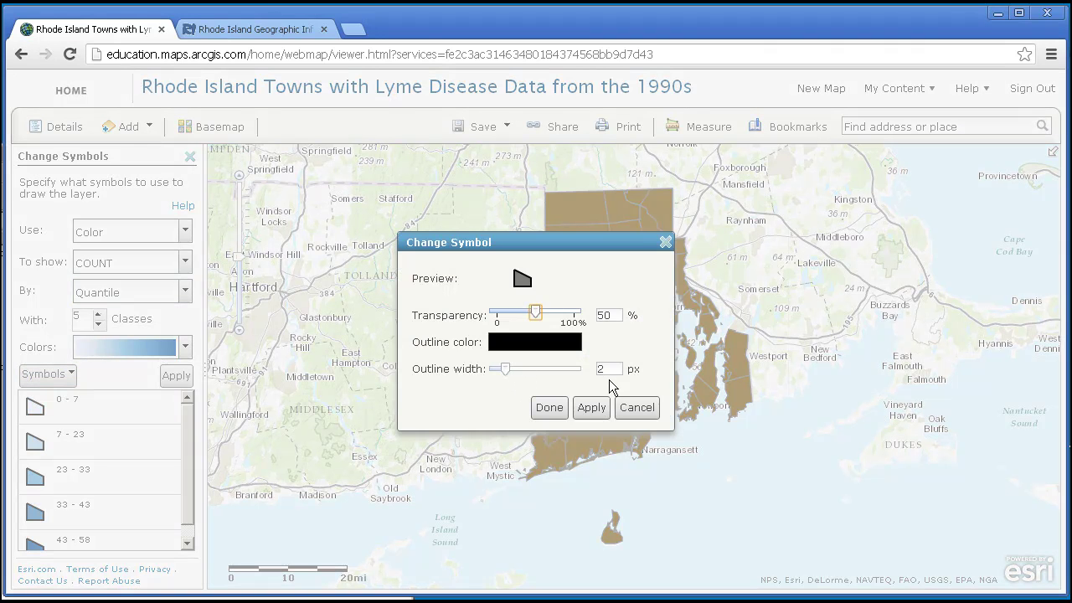
pyautogui.click(549, 406)
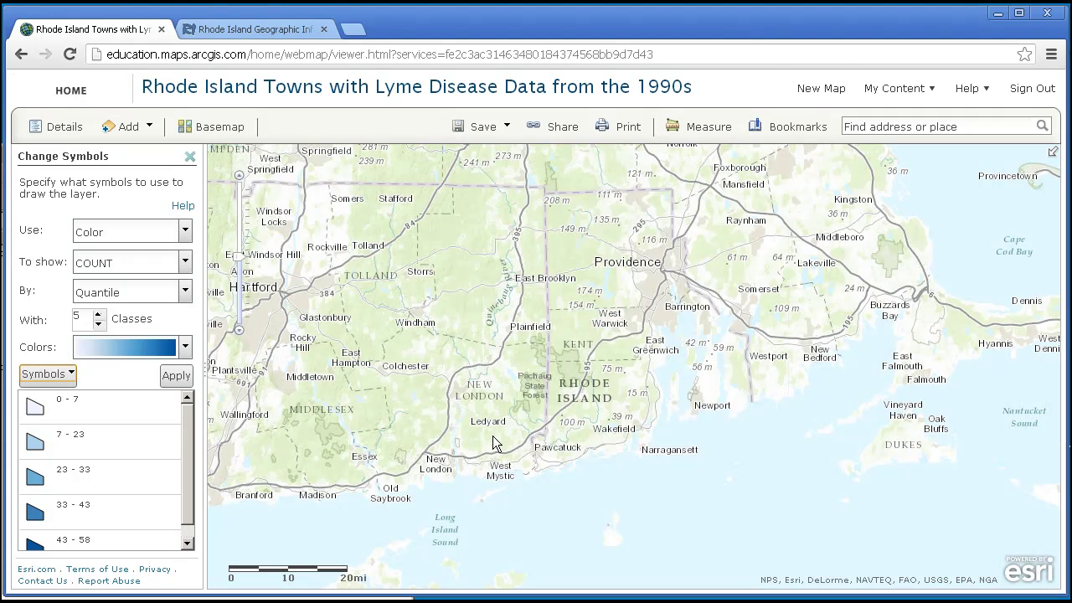
pyautogui.click(176, 375)
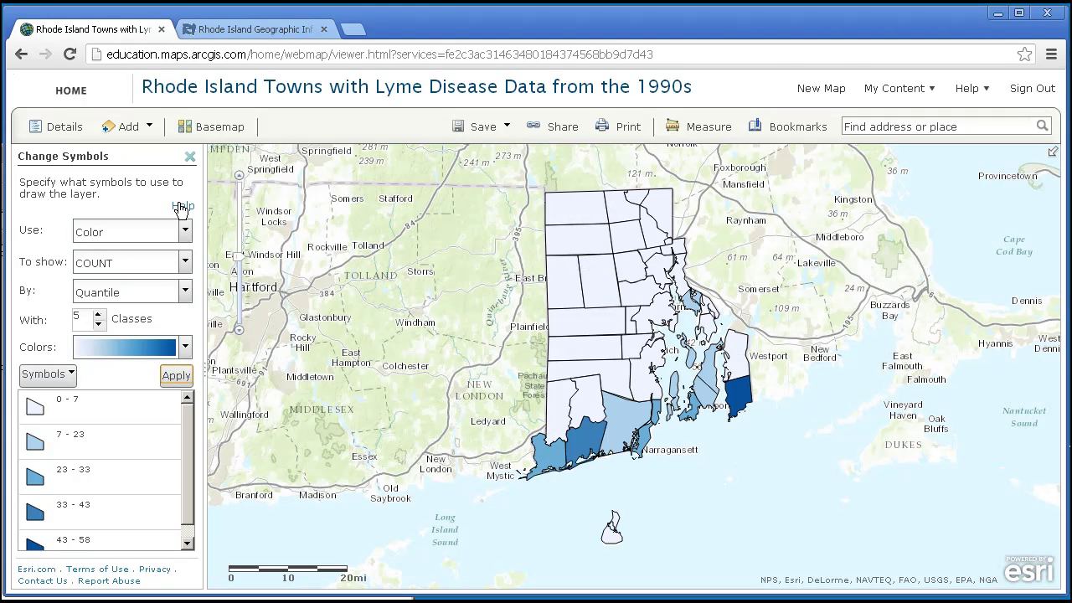
# Show the legend and view Richmond town's Lyme disease attributes
pyautogui.click(190, 157)
pyautogui.click(96, 162)
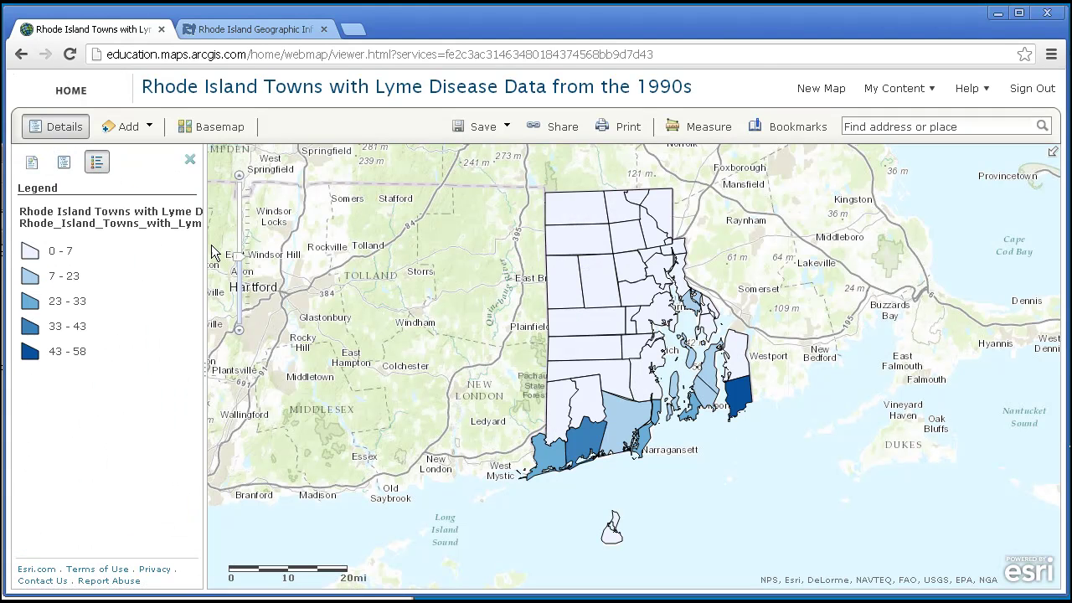
pyautogui.click(589, 413)
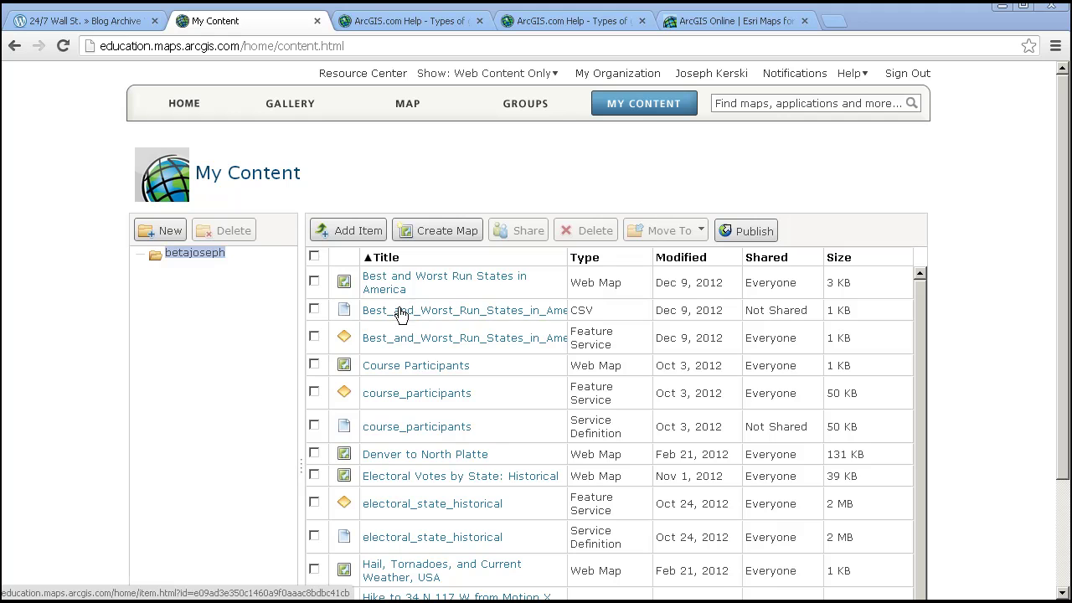
# Share the selected Rhode Island Towns feature service with Everyone (public), then open its item page
pyautogui.click(611, 106)
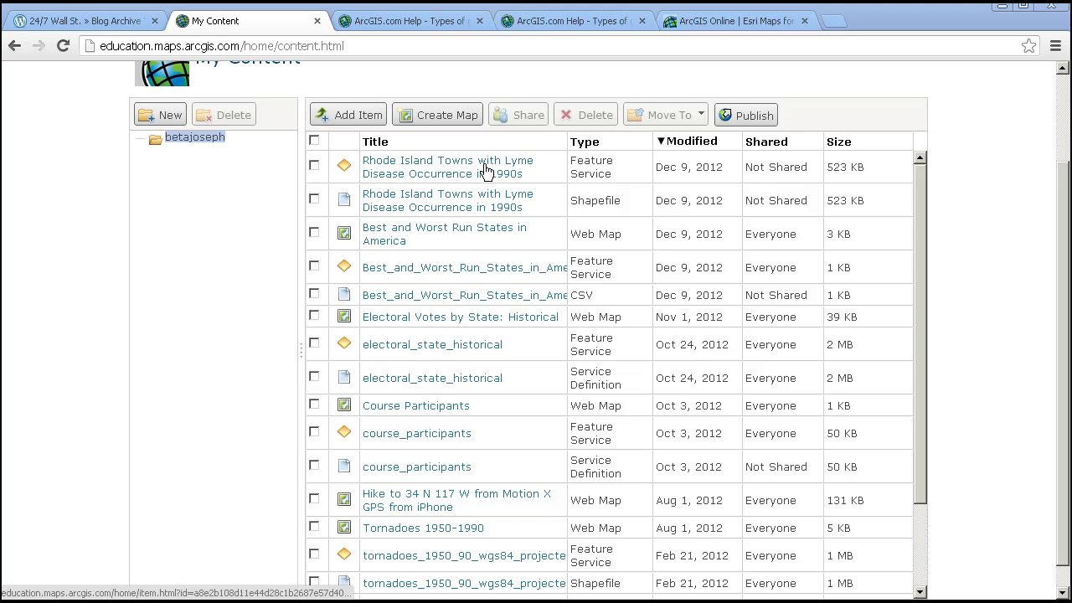
pyautogui.click(314, 165)
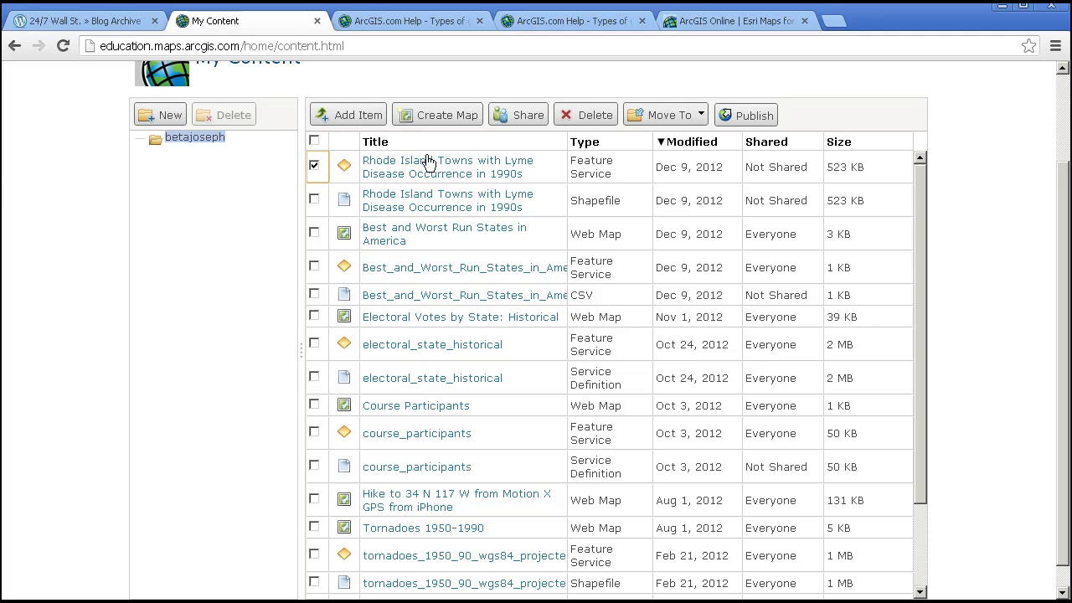
pyautogui.click(517, 120)
pyautogui.click(391, 254)
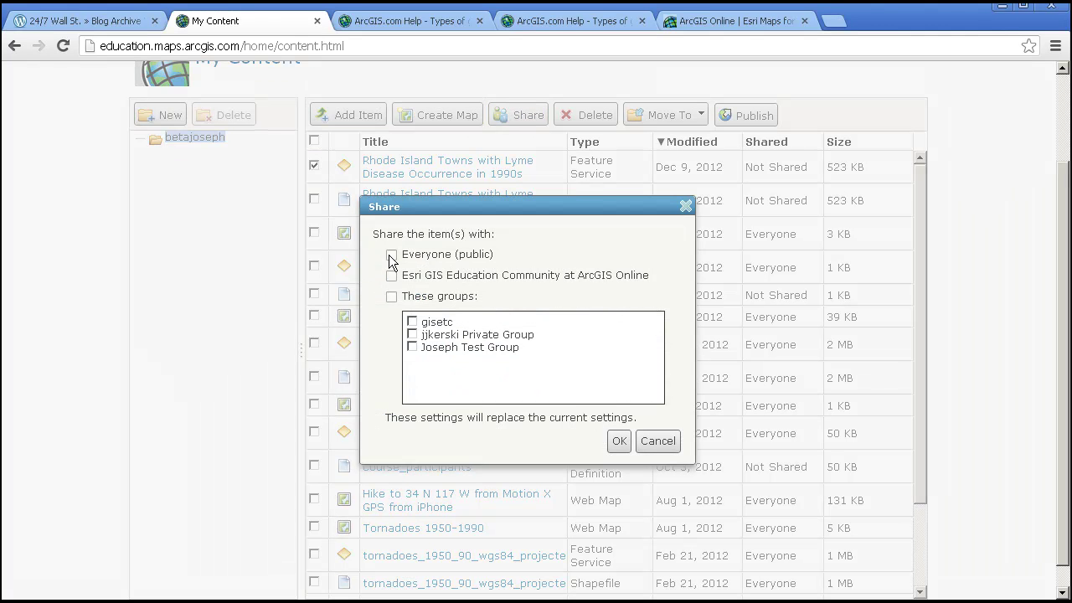
pyautogui.click(619, 440)
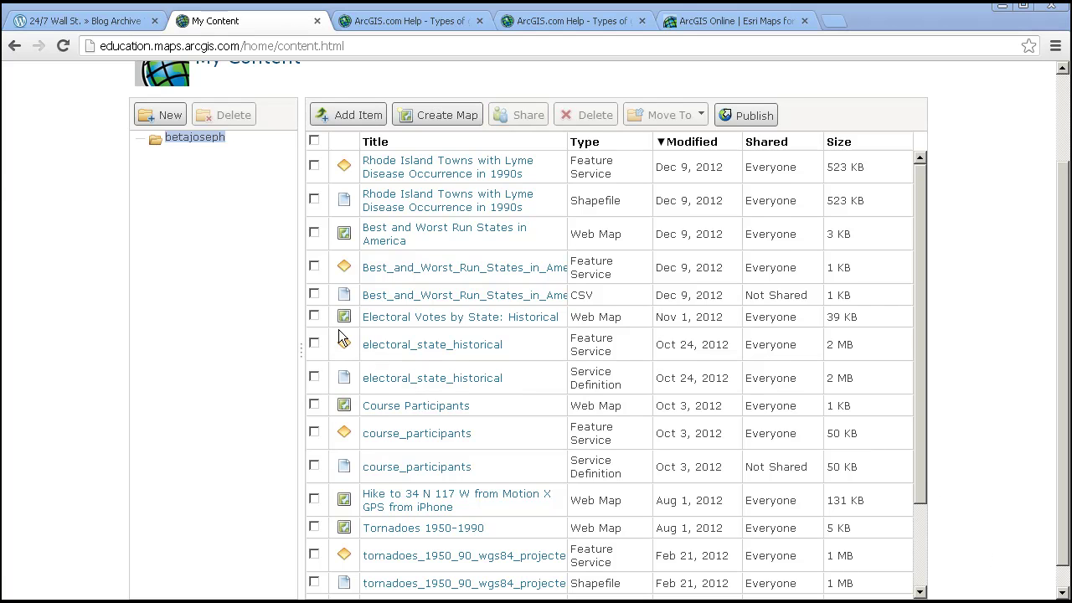
pyautogui.click(446, 175)
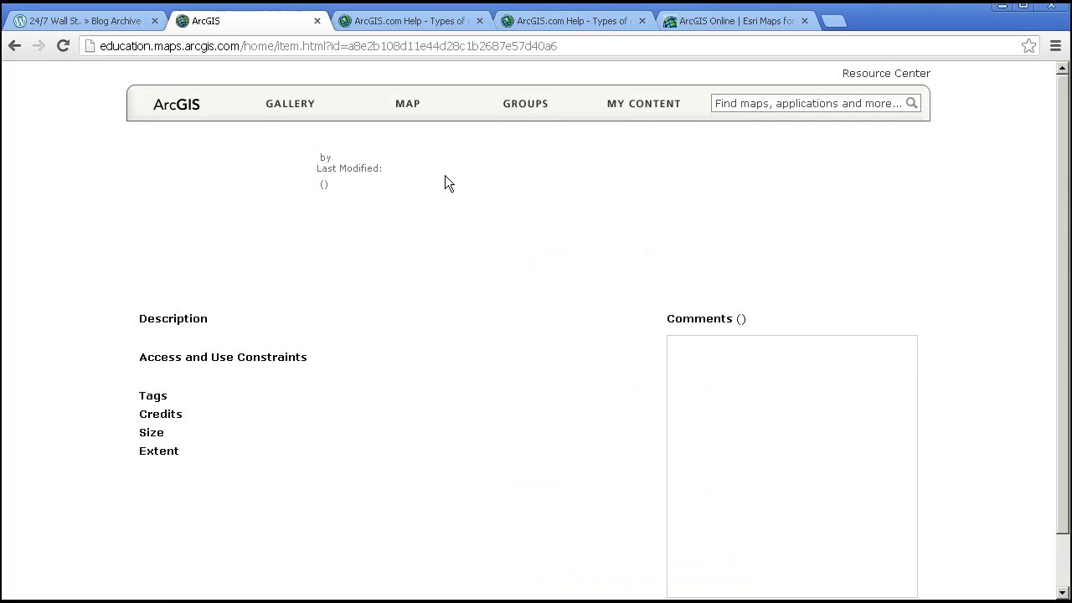
# Open the feature service in ArcGIS 10.1 for Desktop via the downloaded item.pitem file
pyautogui.click(186, 333)
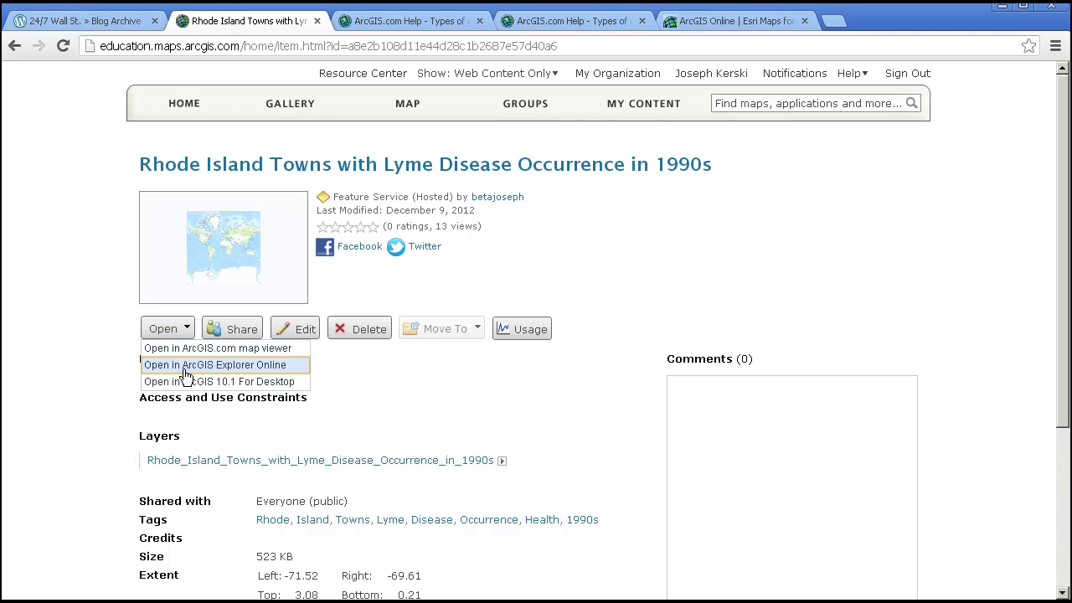
pyautogui.click(219, 381)
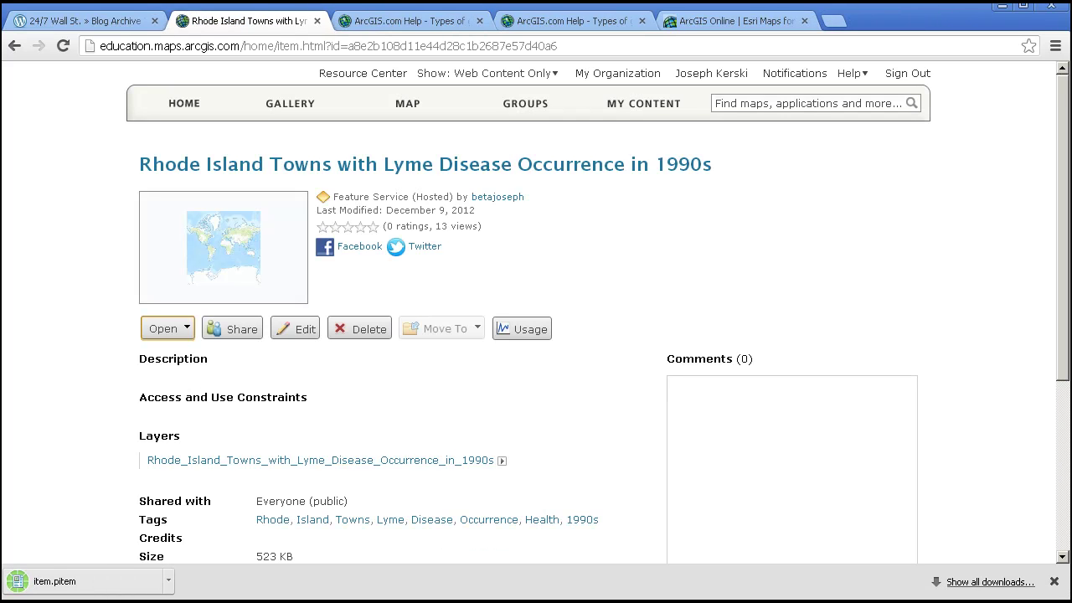
pyautogui.click(92, 582)
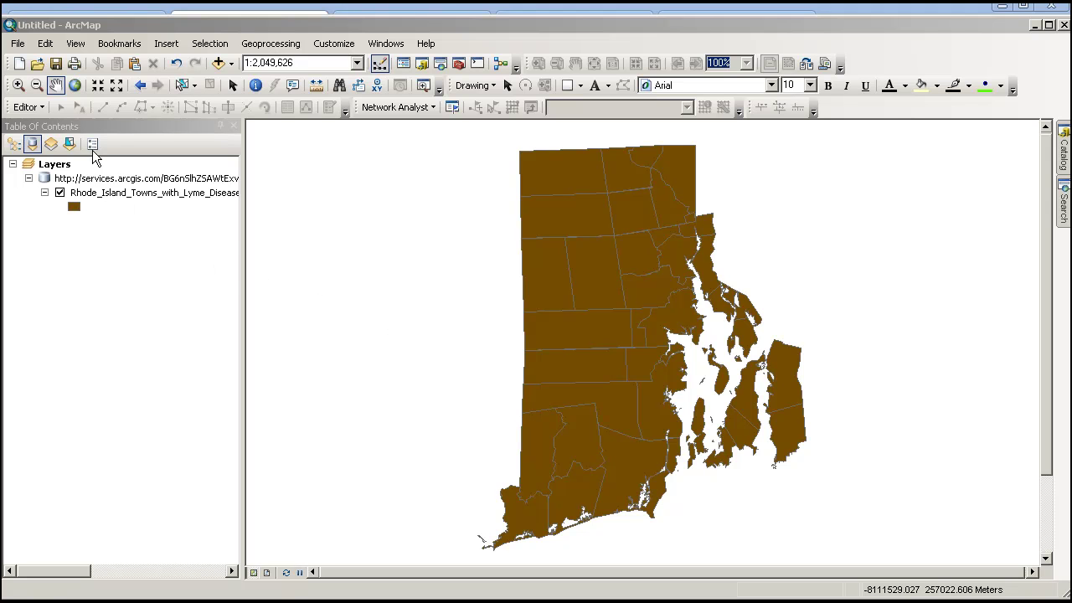
# Give the towns layer graduated-color symbology on the COUNT field, five Natural Breaks classes
pyautogui.rightClick(145, 193)
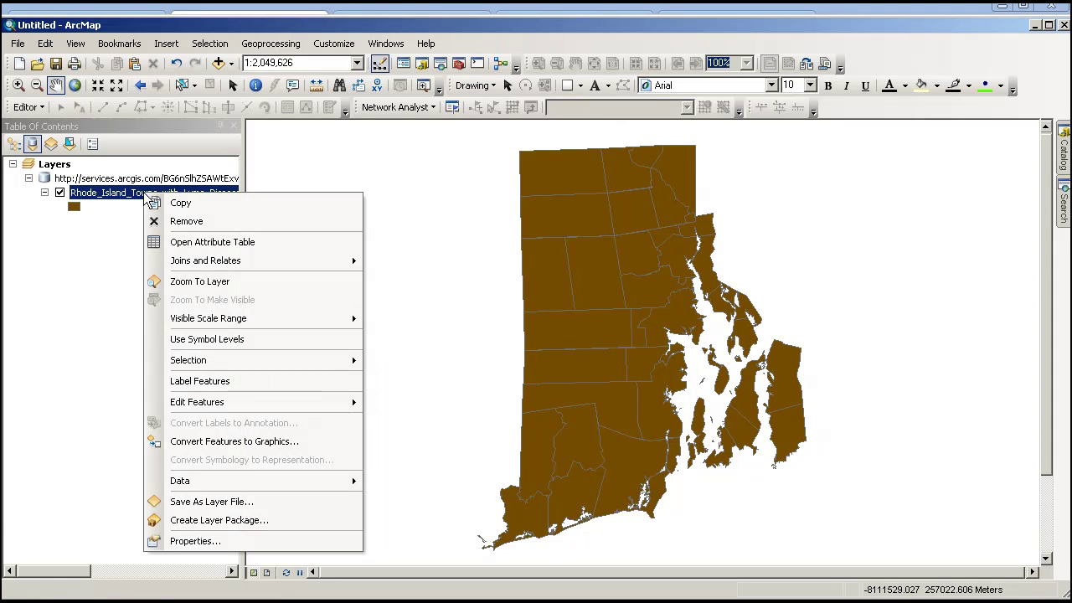
pyautogui.moveTo(268, 488)
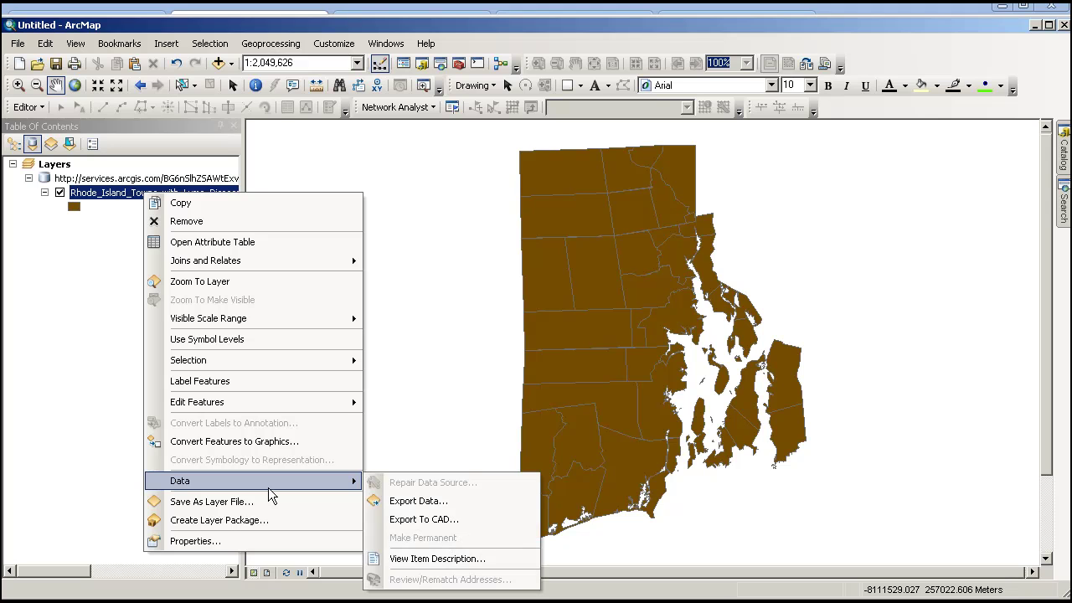
pyautogui.click(242, 539)
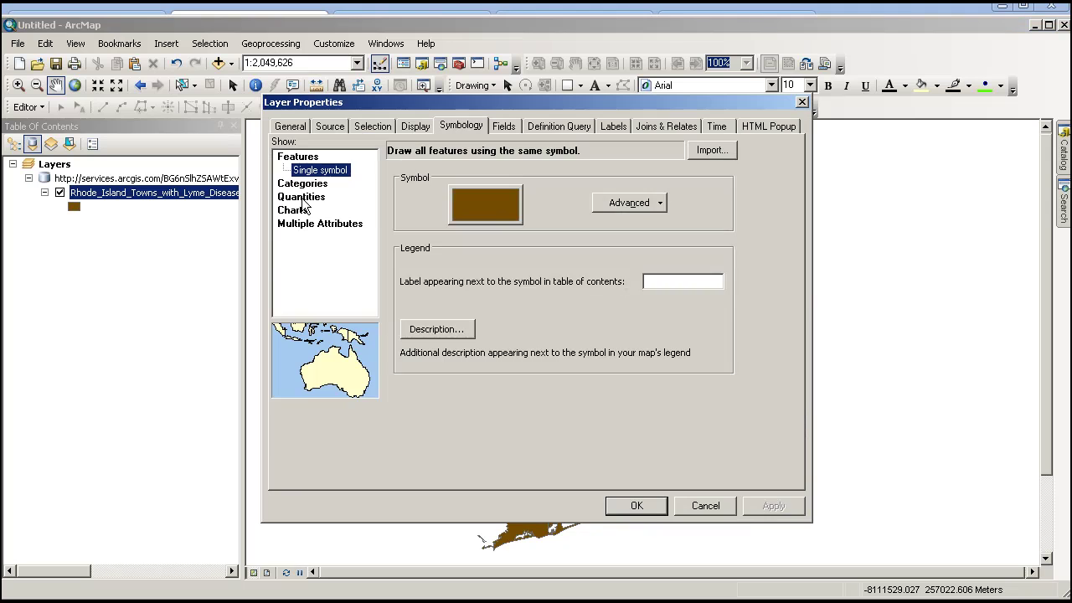
pyautogui.click(301, 183)
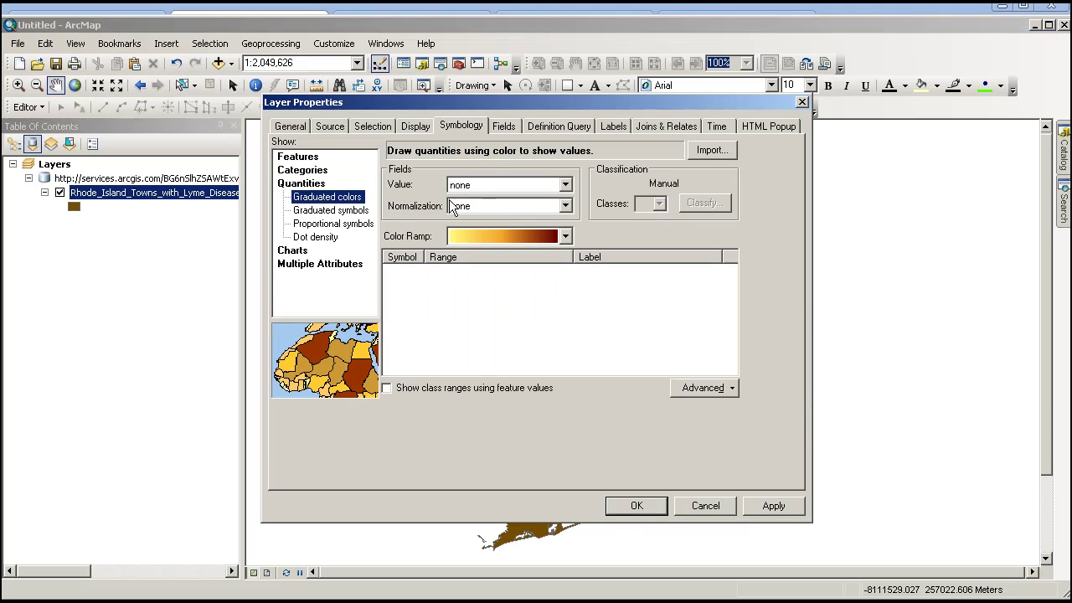
pyautogui.click(472, 187)
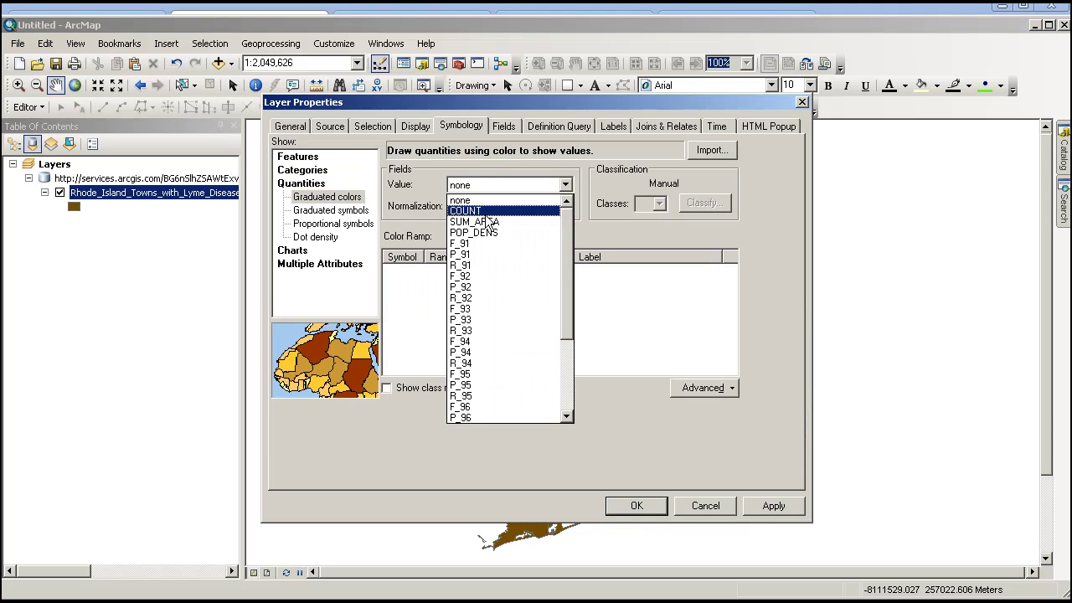
pyautogui.click(482, 210)
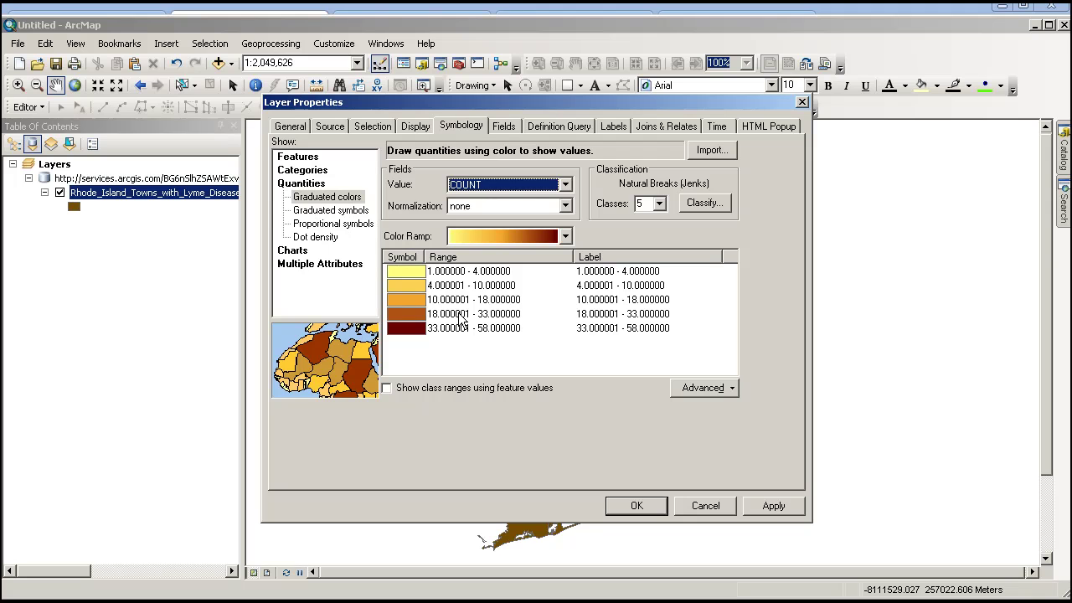
pyautogui.click(764, 508)
pyautogui.click(653, 507)
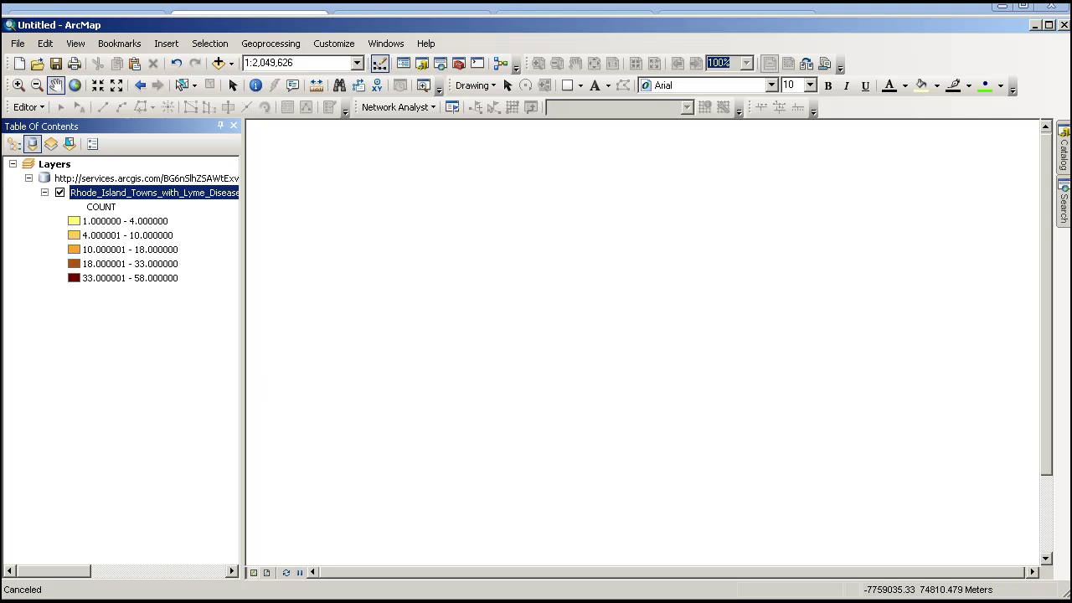
# Identify Scituate on the map, confirm its COUNT of 1, then close the results
pyautogui.scroll(-1, 627, 444)
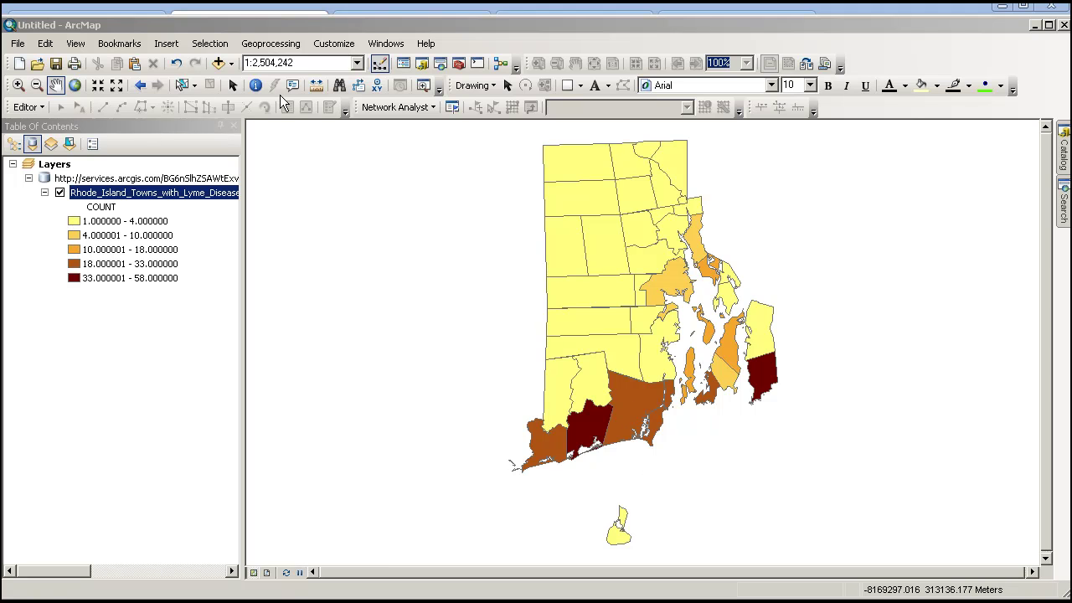
pyautogui.click(256, 84)
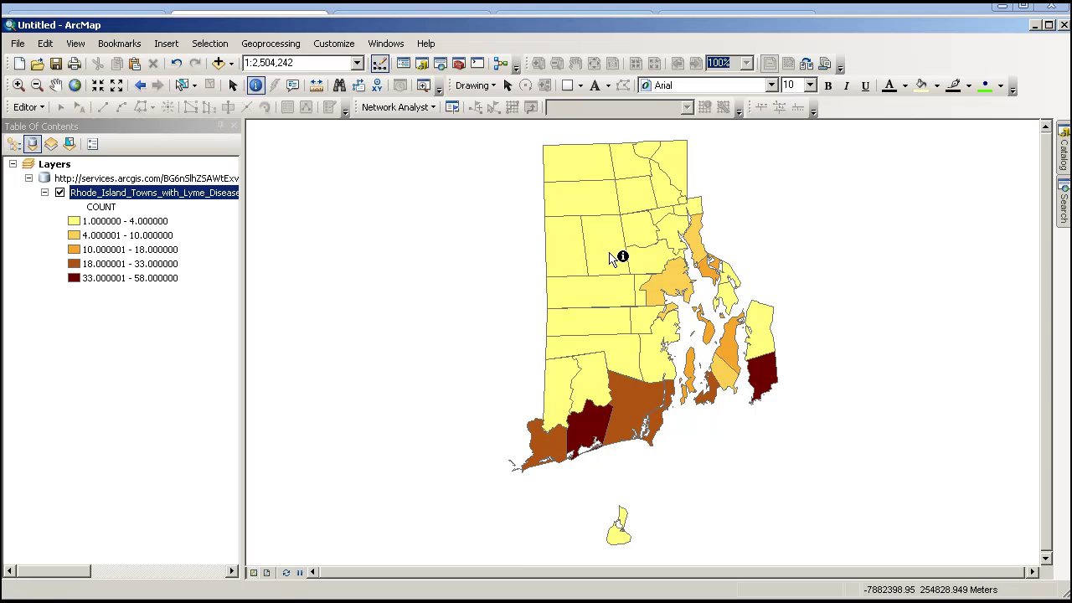
pyautogui.click(639, 300)
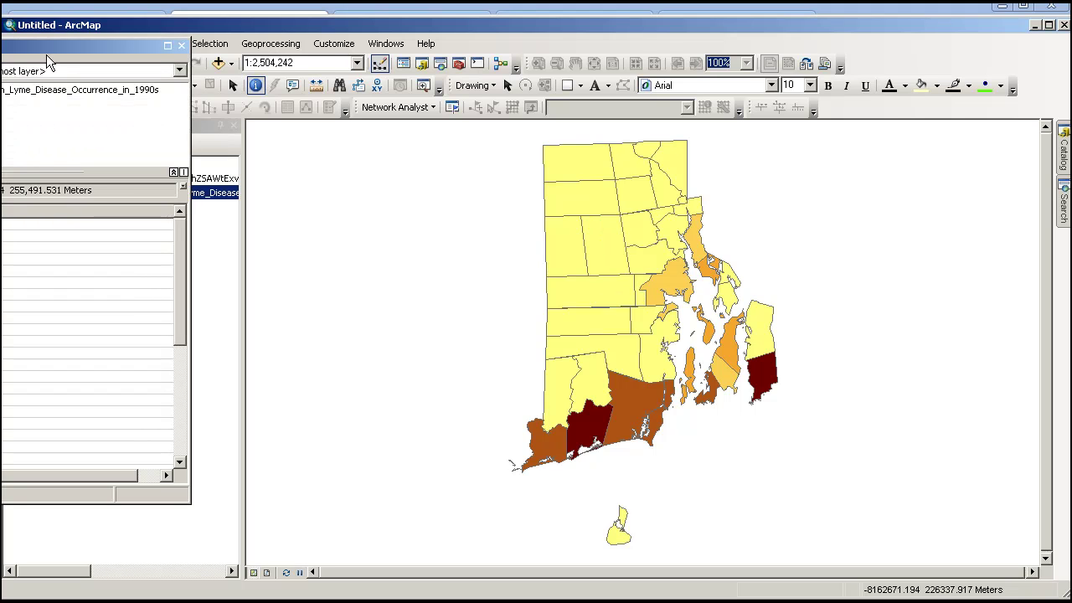
pyautogui.moveTo(47, 54); pyautogui.dragTo(343, 82)
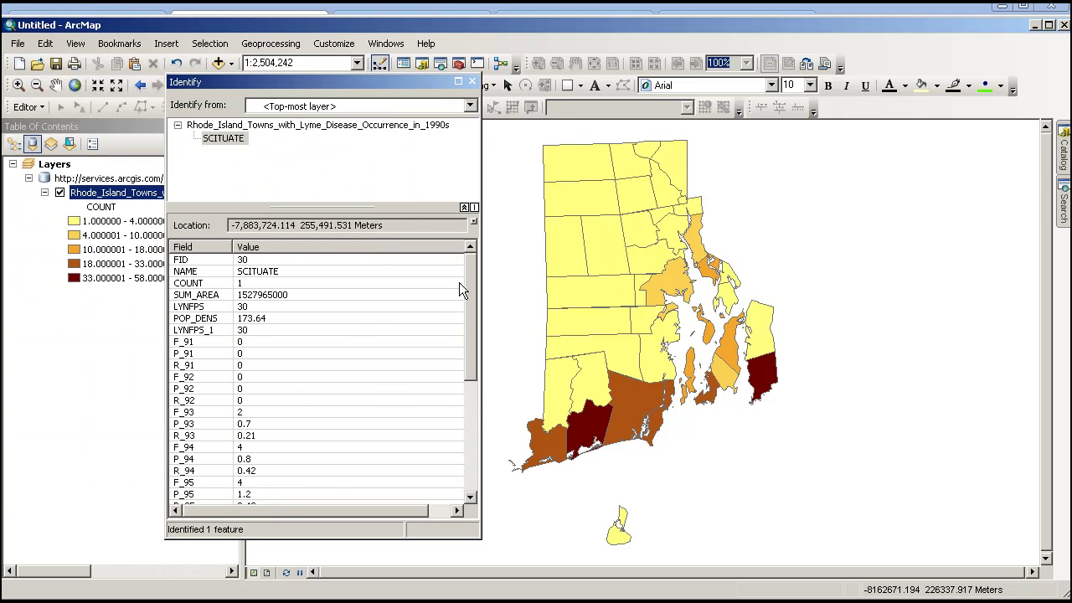
pyautogui.moveTo(471, 282)
pyautogui.mouseDown()
pyautogui.moveTo(474, 412)
pyautogui.moveTo(469, 281)
pyautogui.mouseUp()
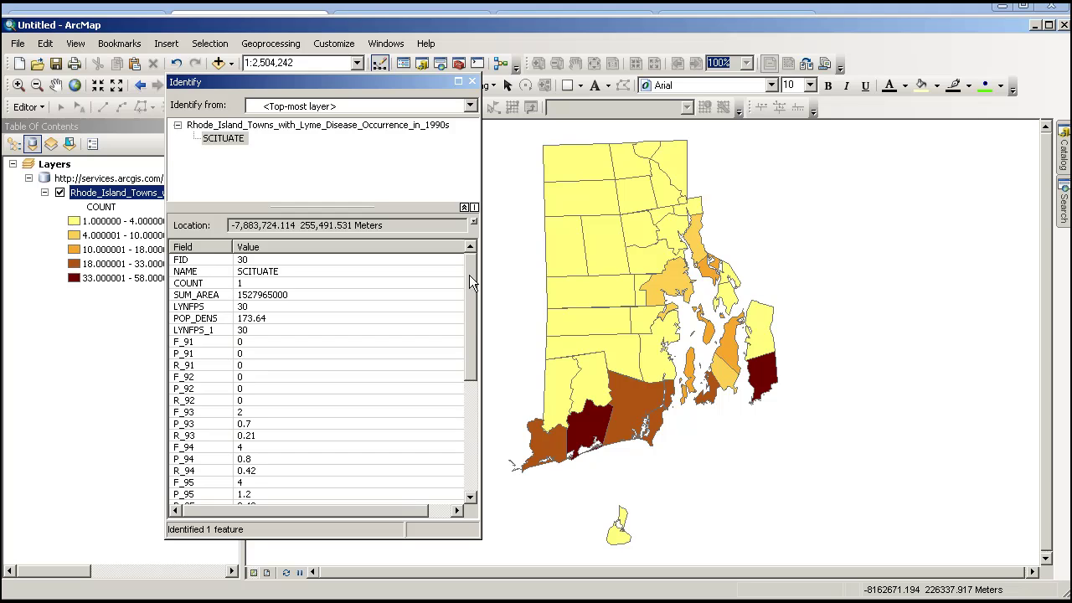
pyautogui.click(472, 83)
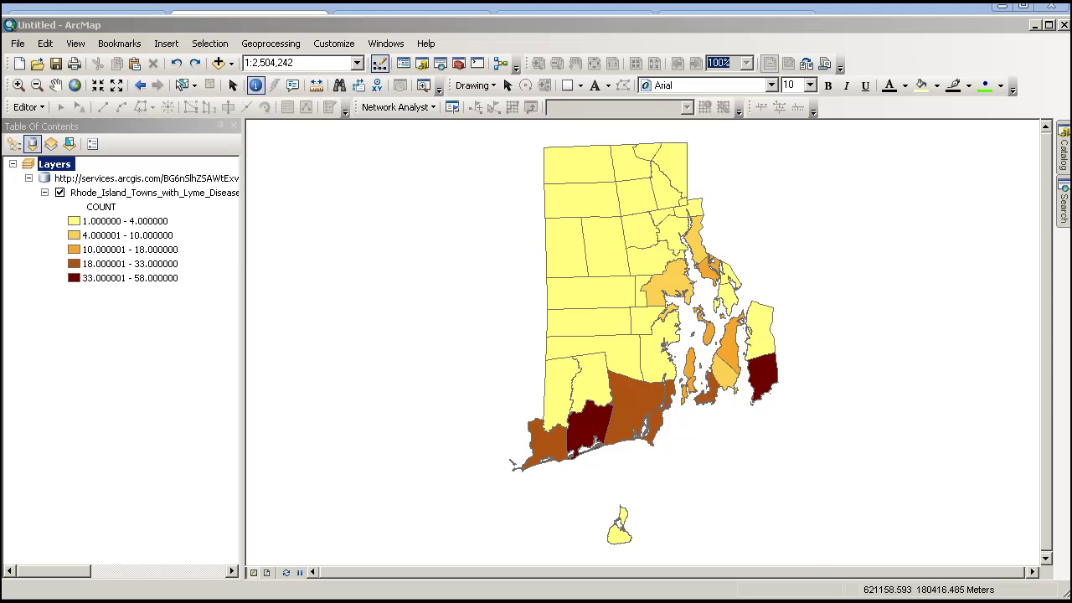
# Expand System Toolboxes in the Catalog to list Analysis Tools and Spatial Statistics Tools
pyautogui.click(1064, 167)
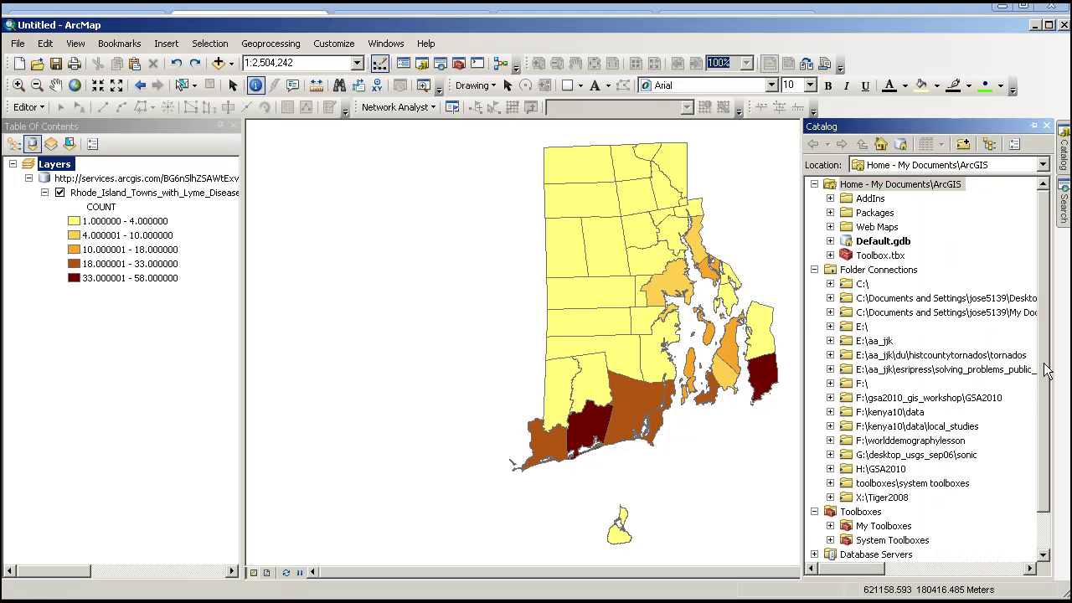
pyautogui.scroll(-1, 1049, 390)
pyautogui.click(880, 498)
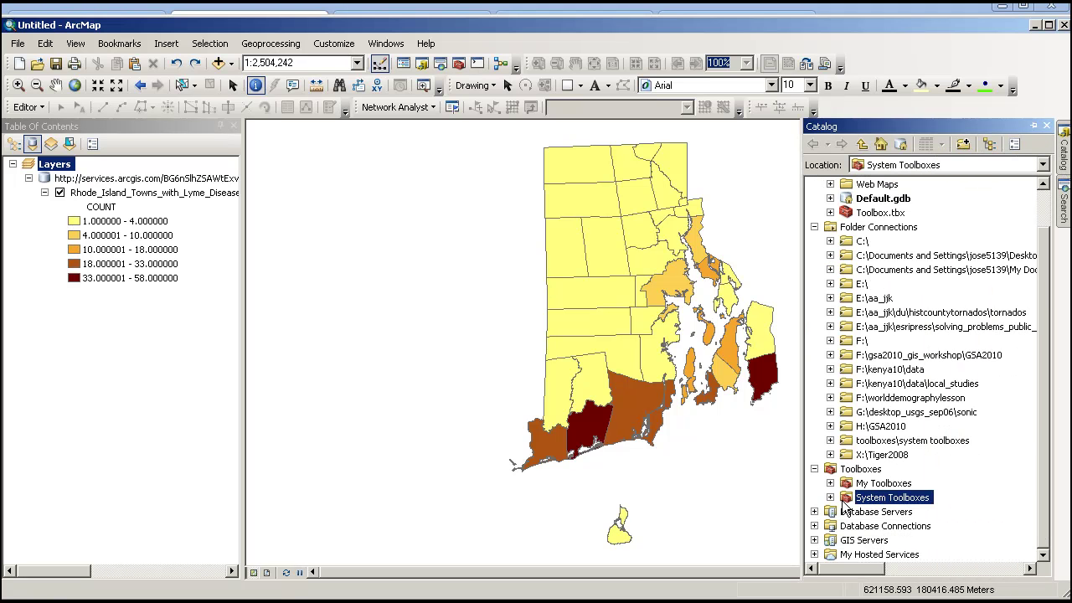
pyautogui.click(830, 498)
pyautogui.scroll(-2, 1047, 351)
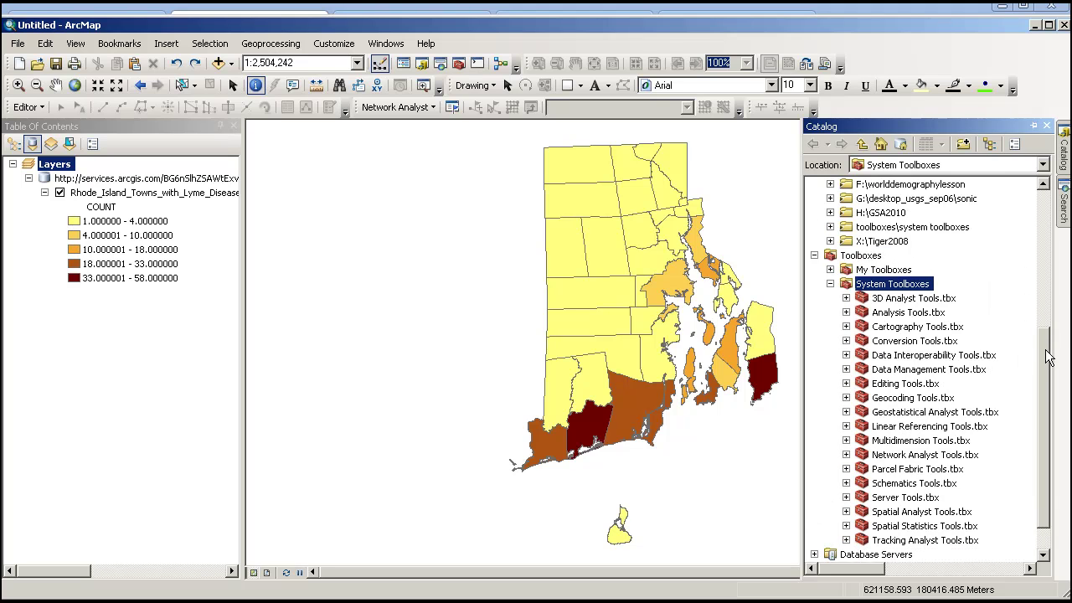